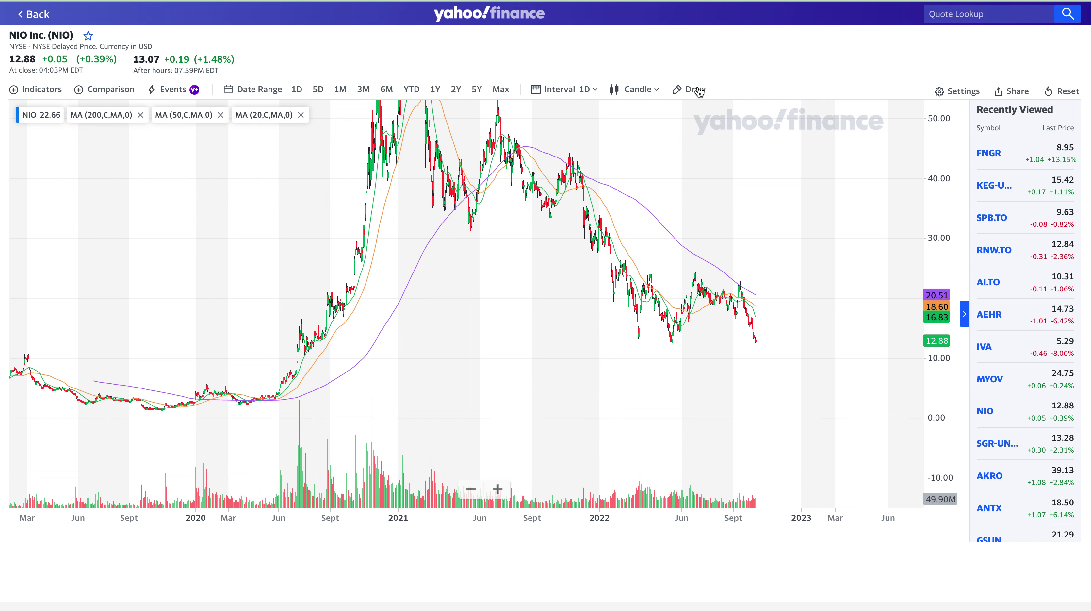
Step: Draw a horizontal support line at about 12.00 along the May low on the NIO daily chart
left_click(694, 90)
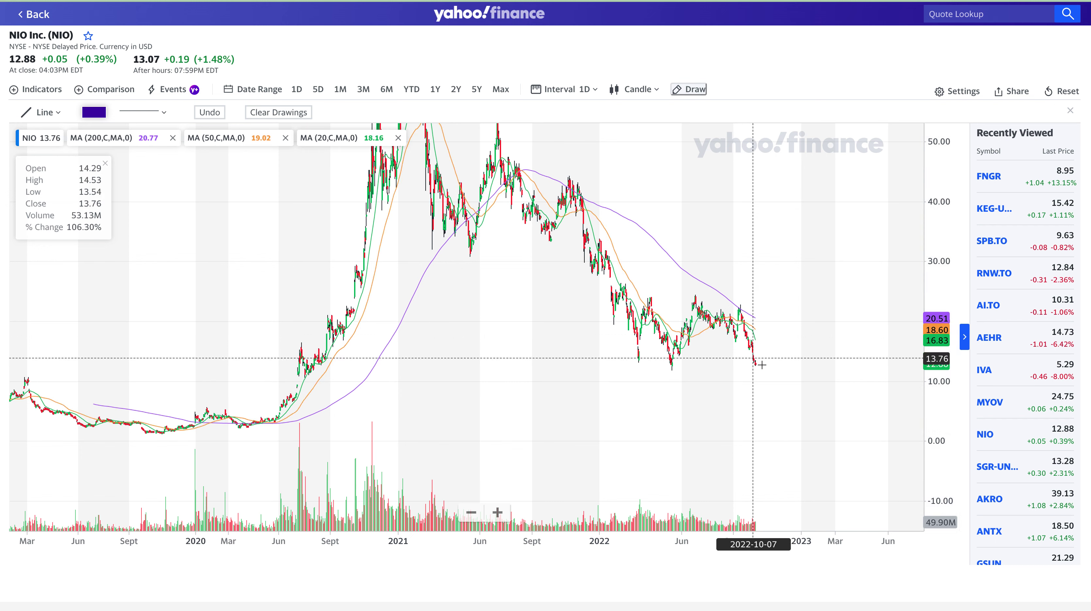
scroll(800, 383, "up", 5)
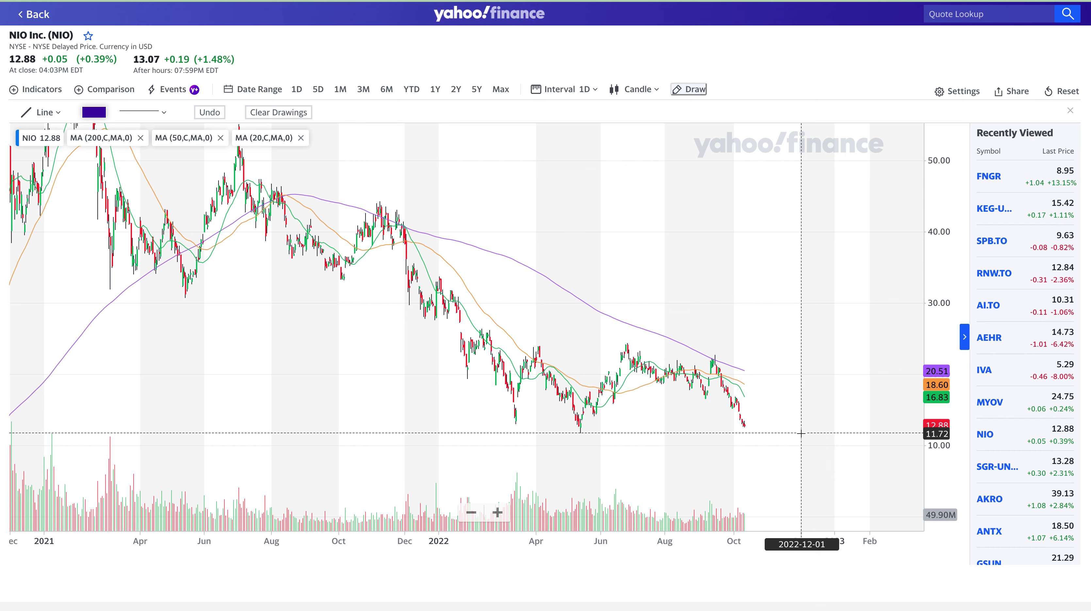
scroll(801, 433, "up", 10)
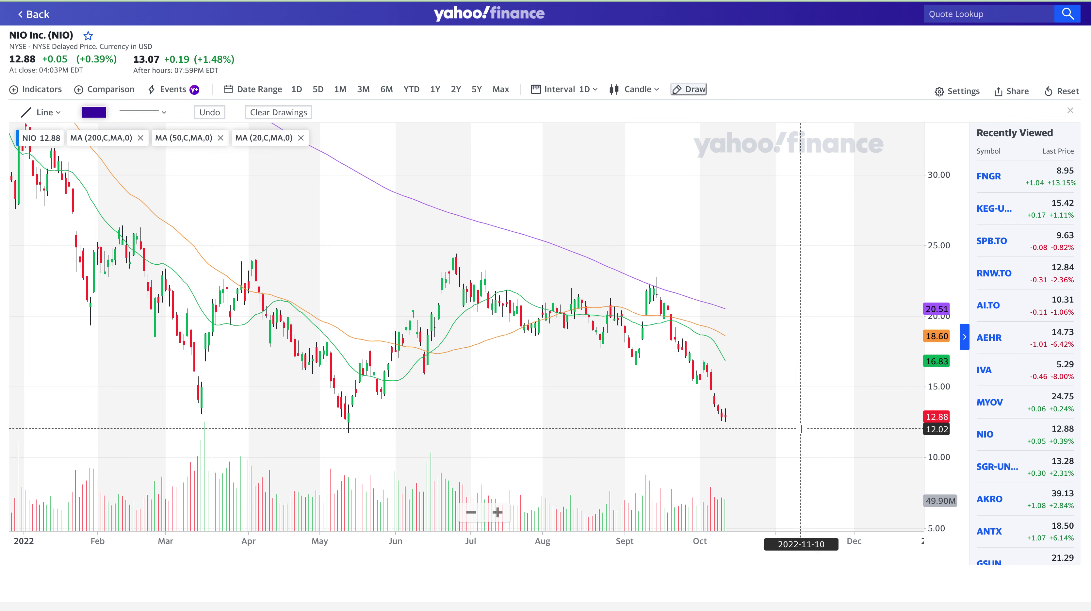
left_click(793, 428)
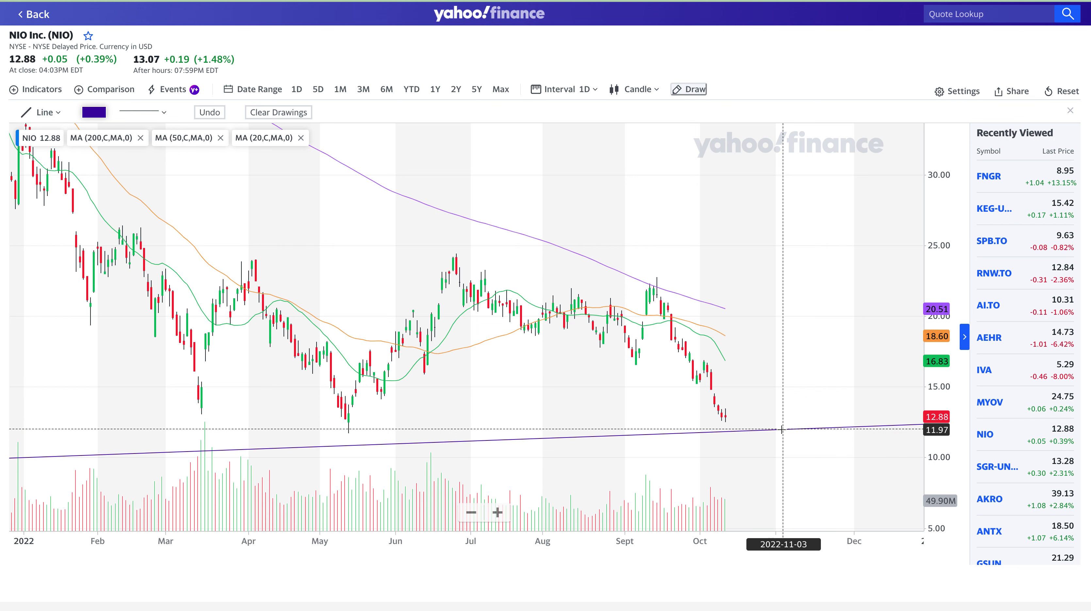
left_click(782, 428)
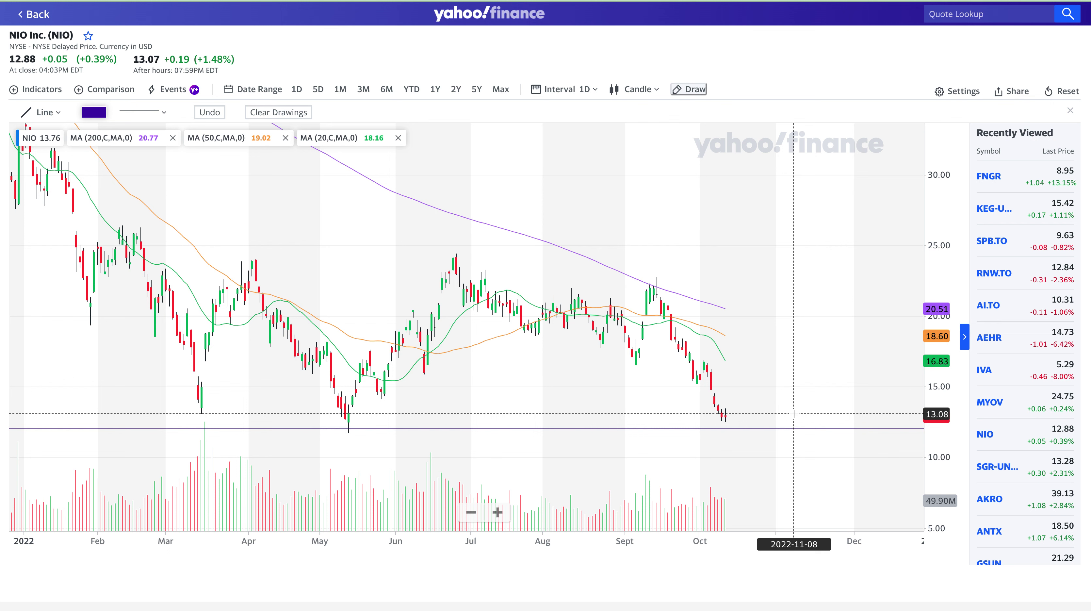
left_click(799, 428)
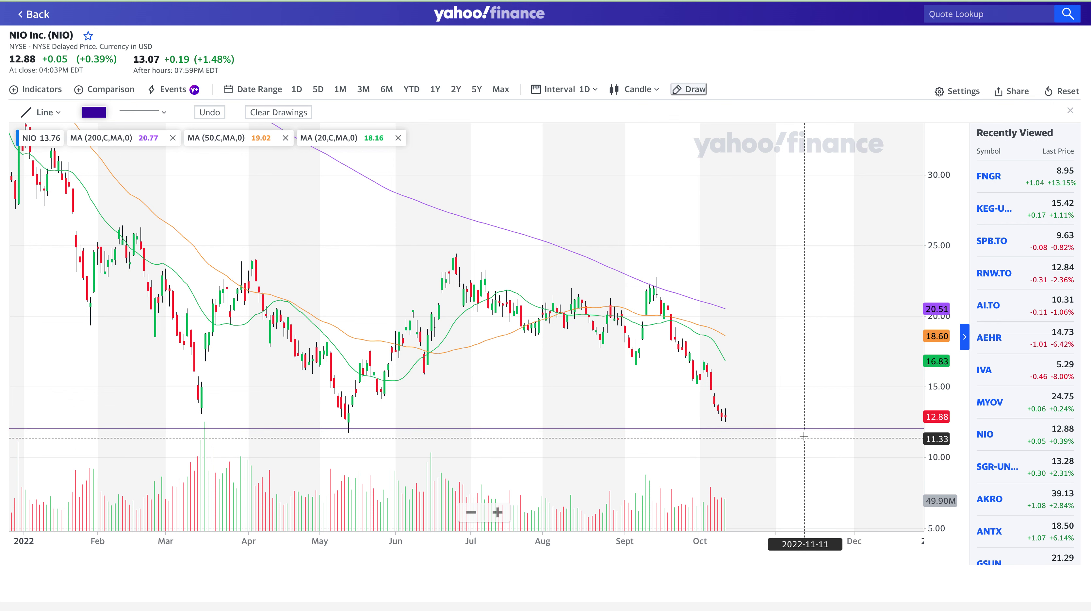
Step: Draw two horizontal resistance lines above the current price, at about 14.20 and about 15.57
scroll(800, 428, "up", 5)
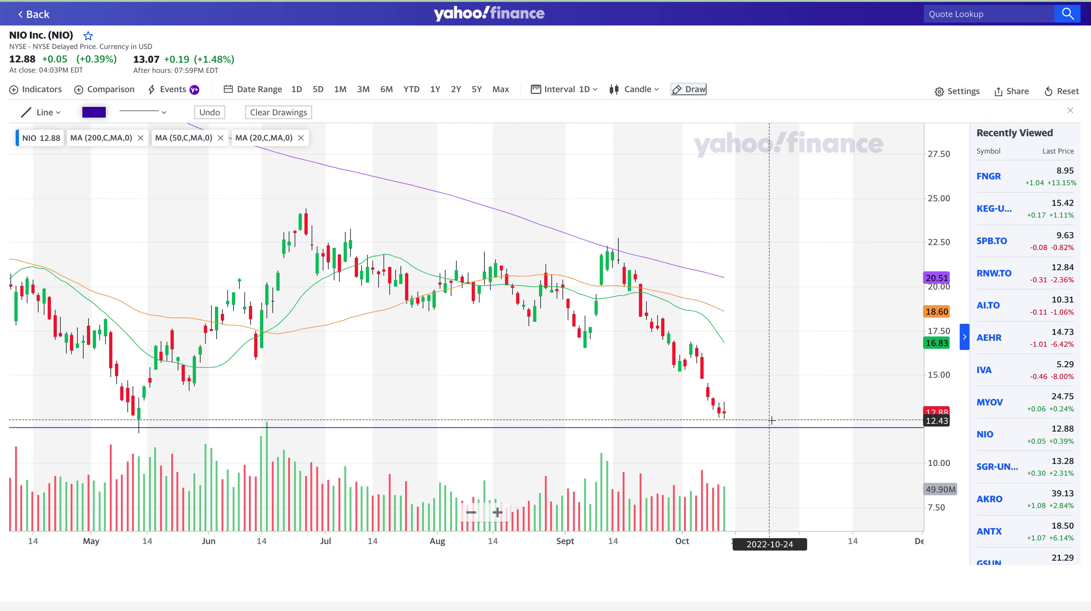
scroll(771, 421, "down", 3)
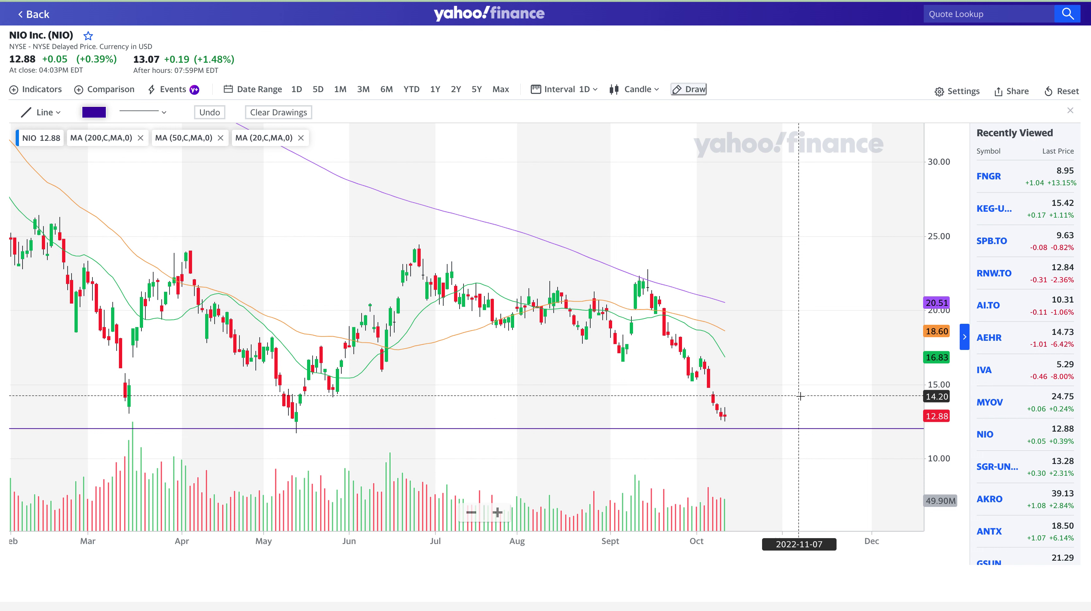
left_click(791, 396)
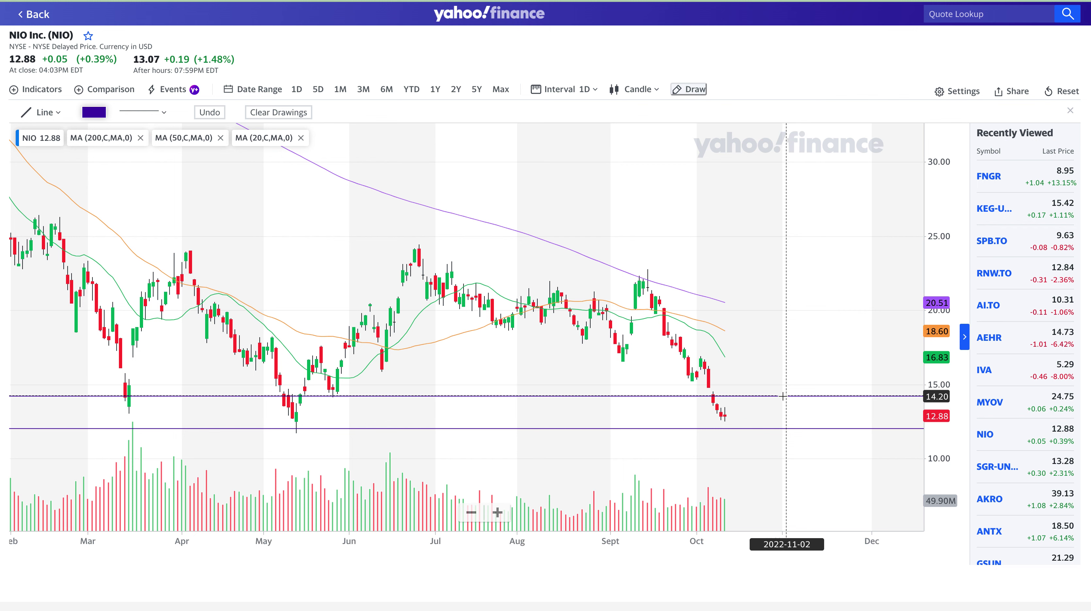
left_click(779, 396)
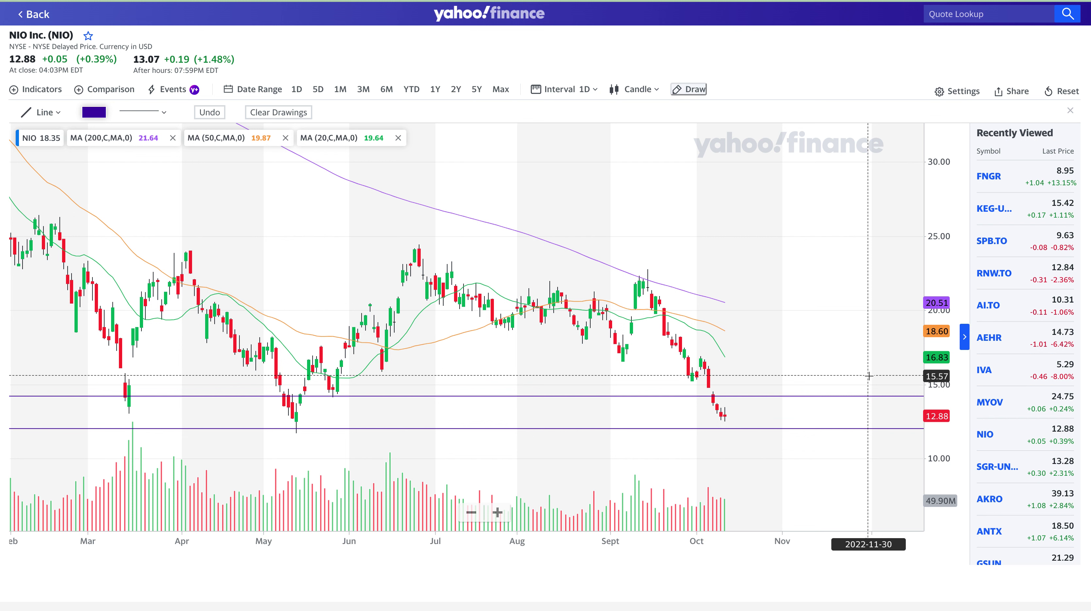
left_click(856, 376)
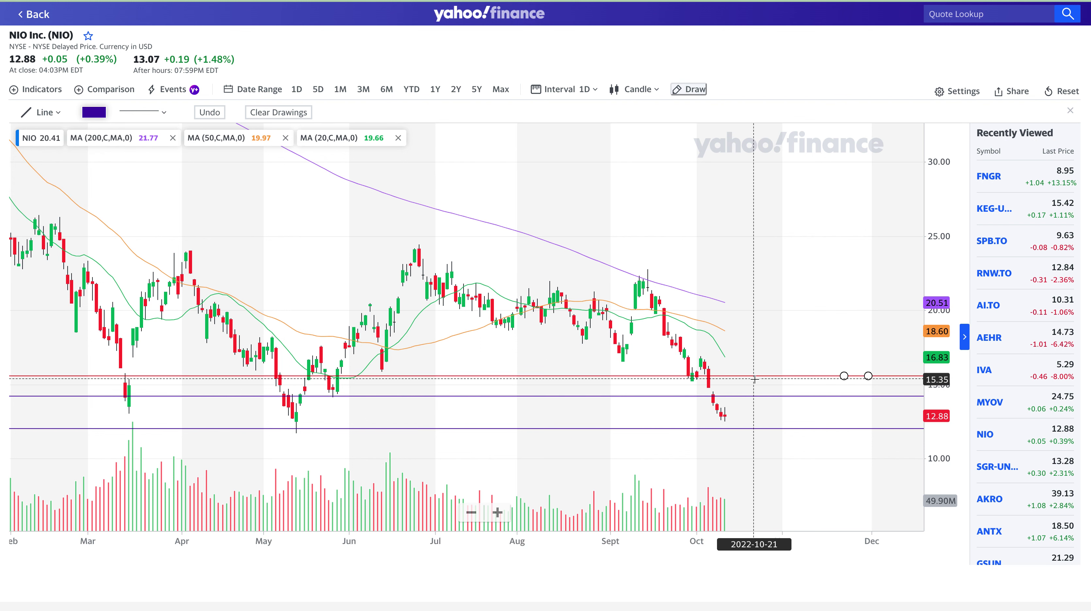
Step: Draw a horizontal support line at about 12.50, just under the most recent October candles
scroll(754, 379, "down", 3)
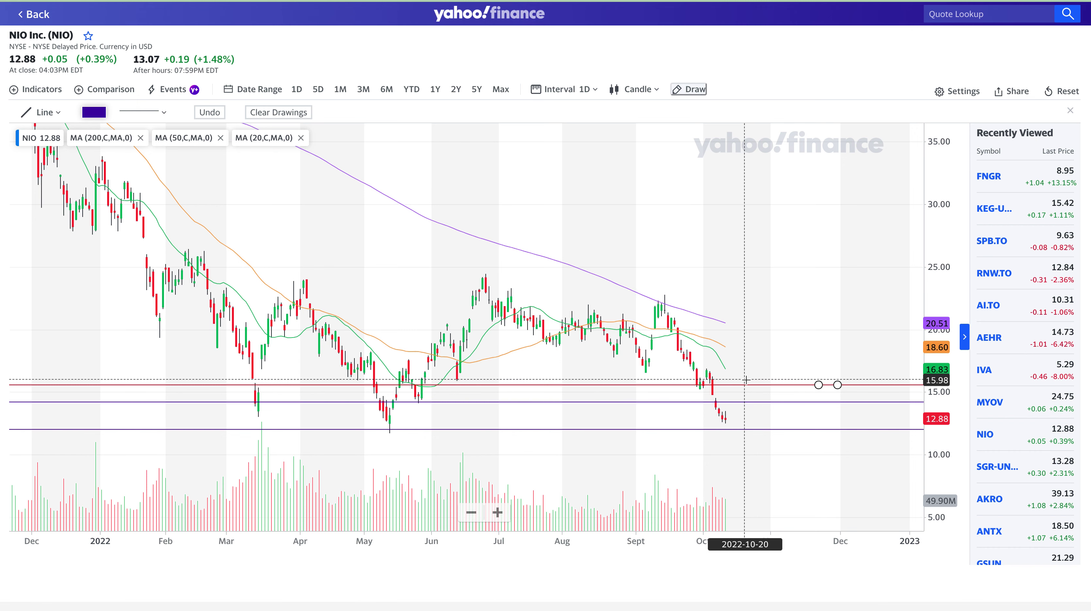
scroll(746, 380, "up", 6)
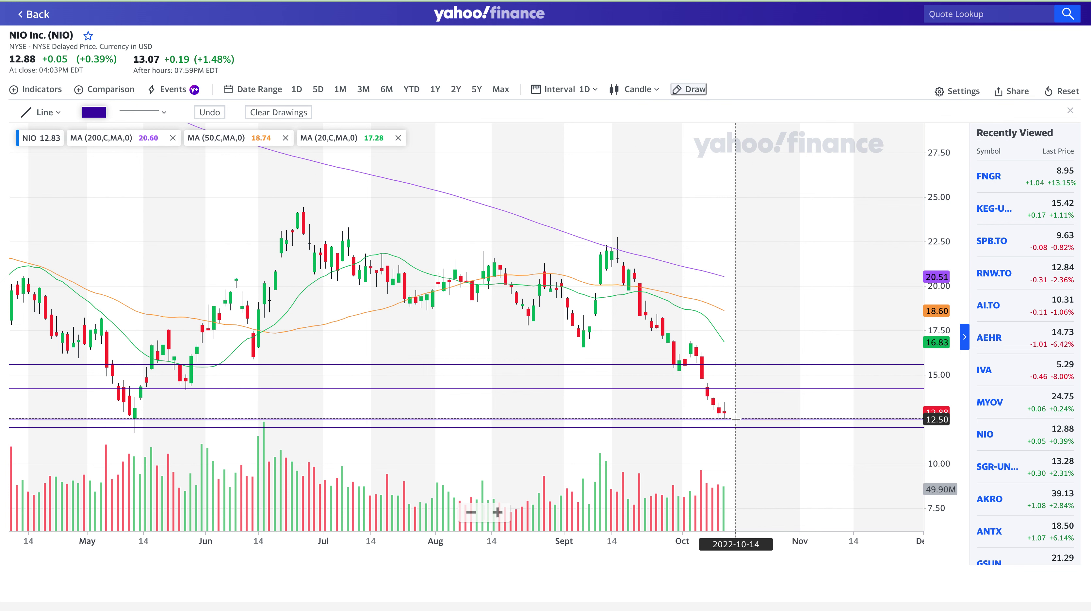
left_click_drag(735, 418, 758, 419)
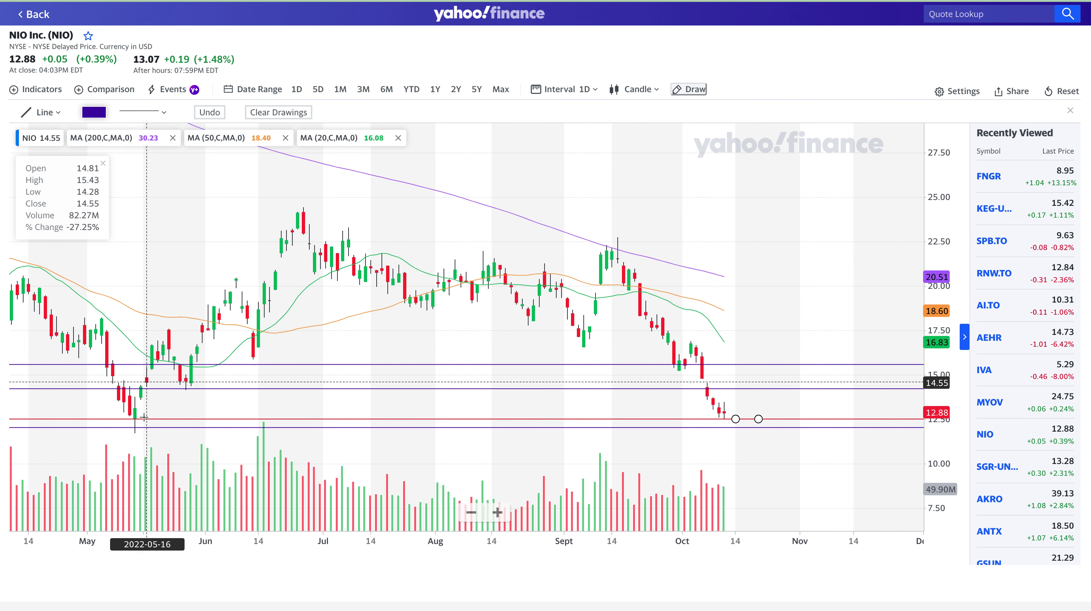
Step: Set the chart interval to 5 mins and draw a horizontal resistance line at about 13.36 near the 10-12 highs
left_click(568, 90)
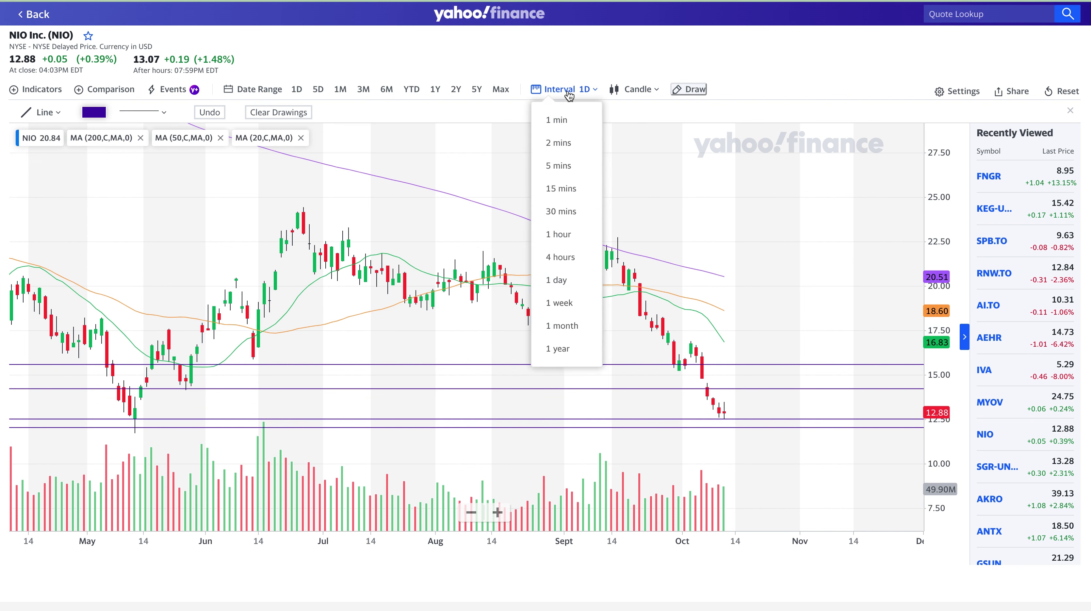
left_click(559, 166)
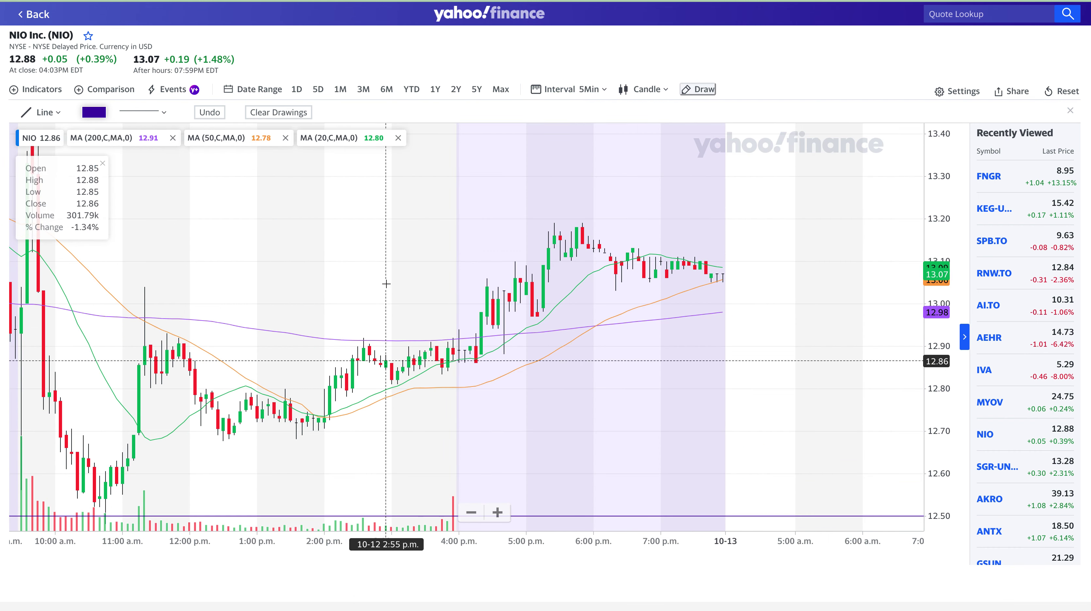
scroll(386, 284, "down", 3)
scroll(386, 284, "down", 5)
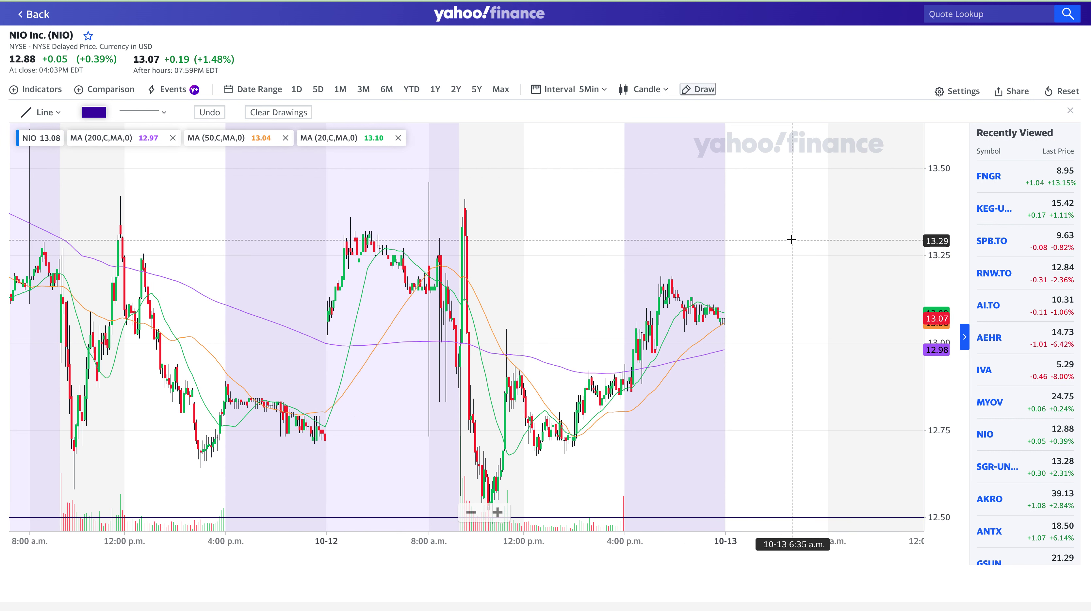
scroll(791, 240, "down", 5)
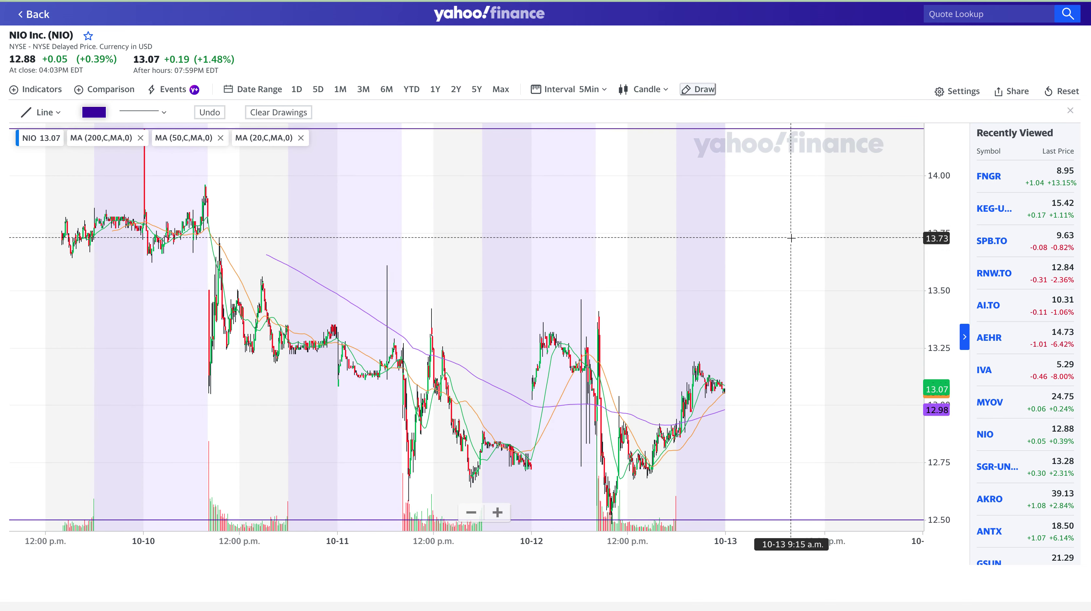
scroll(791, 238, "up", 2)
scroll(791, 237, "up", 3)
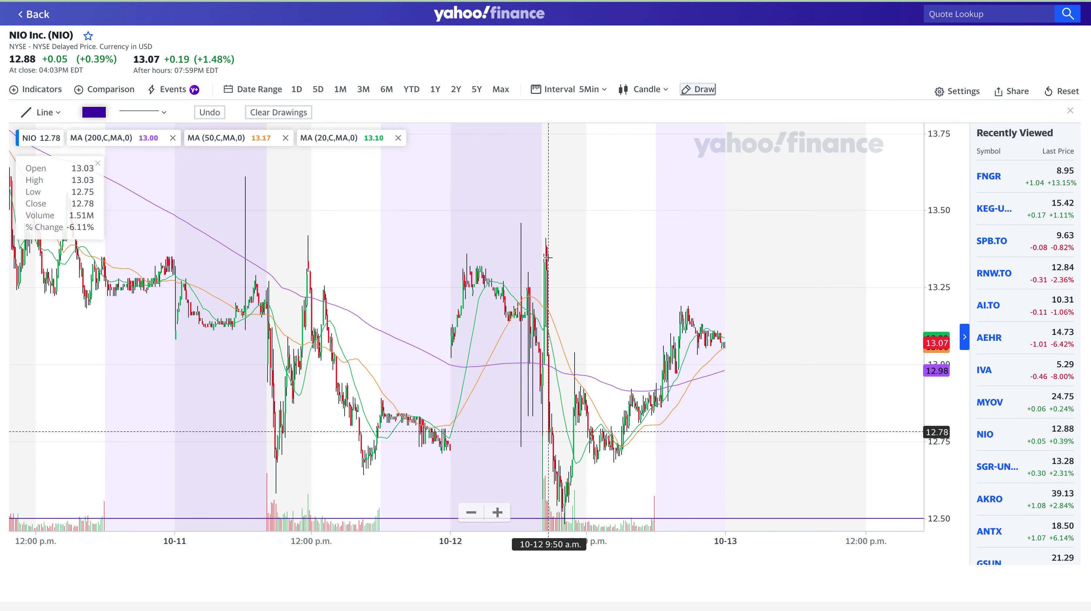
left_click(817, 252)
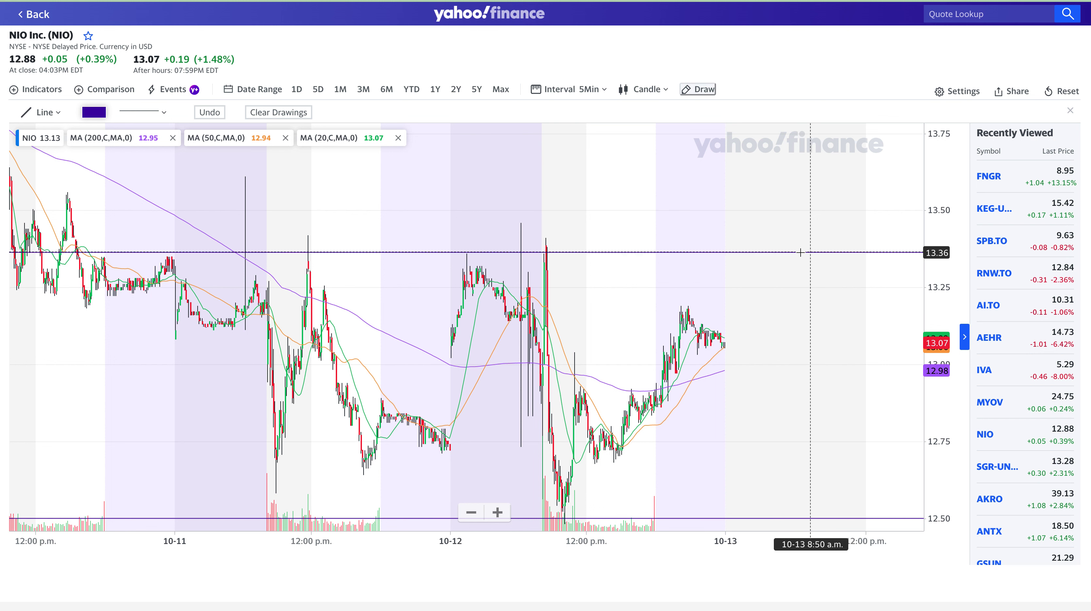
left_click(771, 253)
Step: Add another horizontal resistance line at about 13.54, between the 13.36 and 14.20 lines
scroll(632, 323, "down", 5)
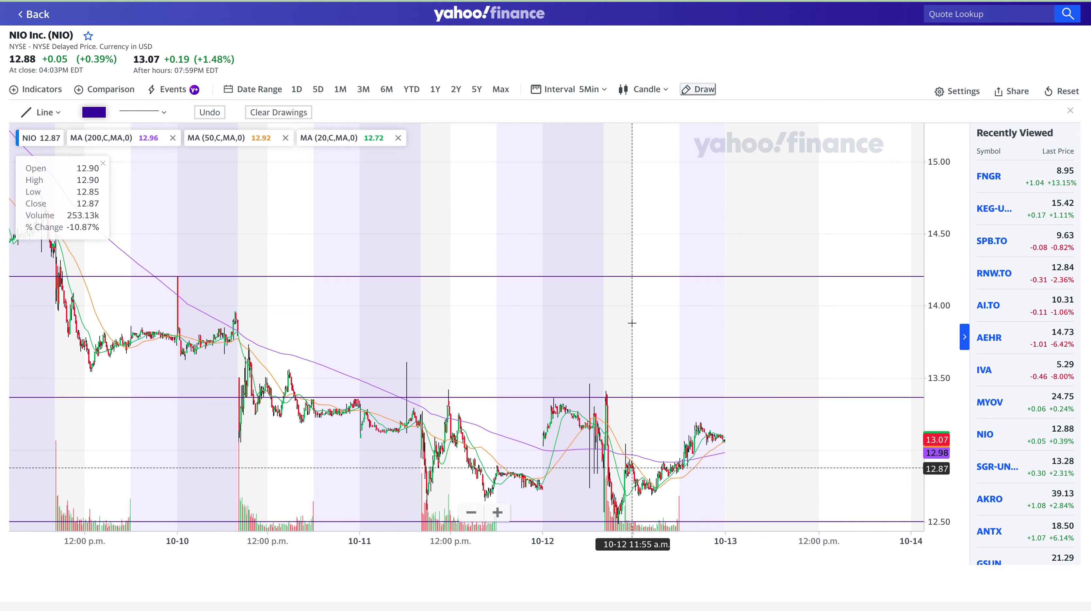
scroll(632, 323, "down", 1)
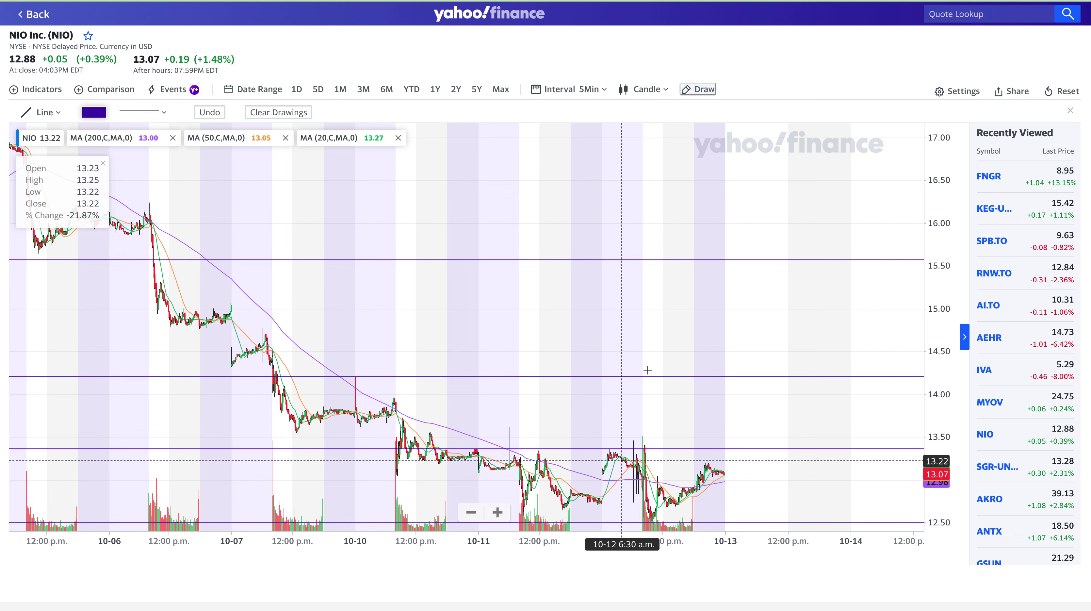
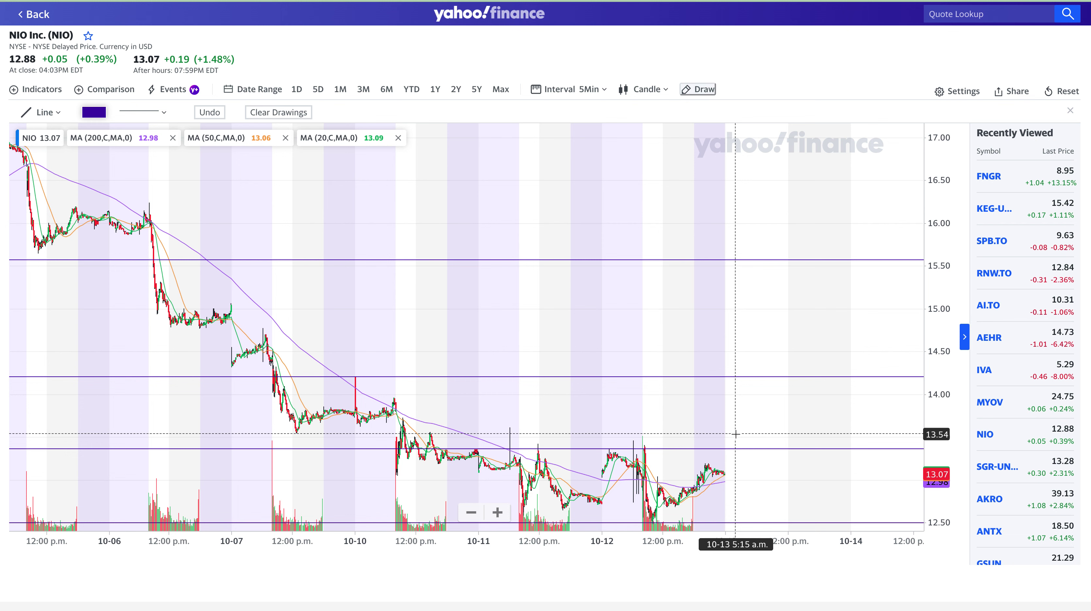
left_click(735, 434)
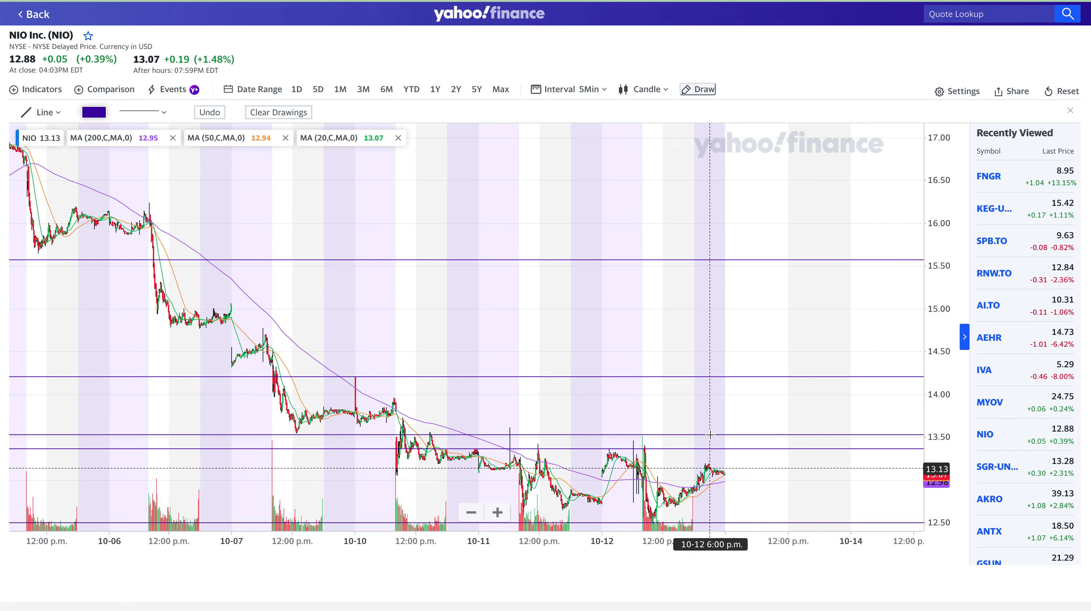
left_click(710, 435)
Step: Change the drawing tool from Line to Doodle for freehand sketching on the chart
scroll(757, 458, "up", 5)
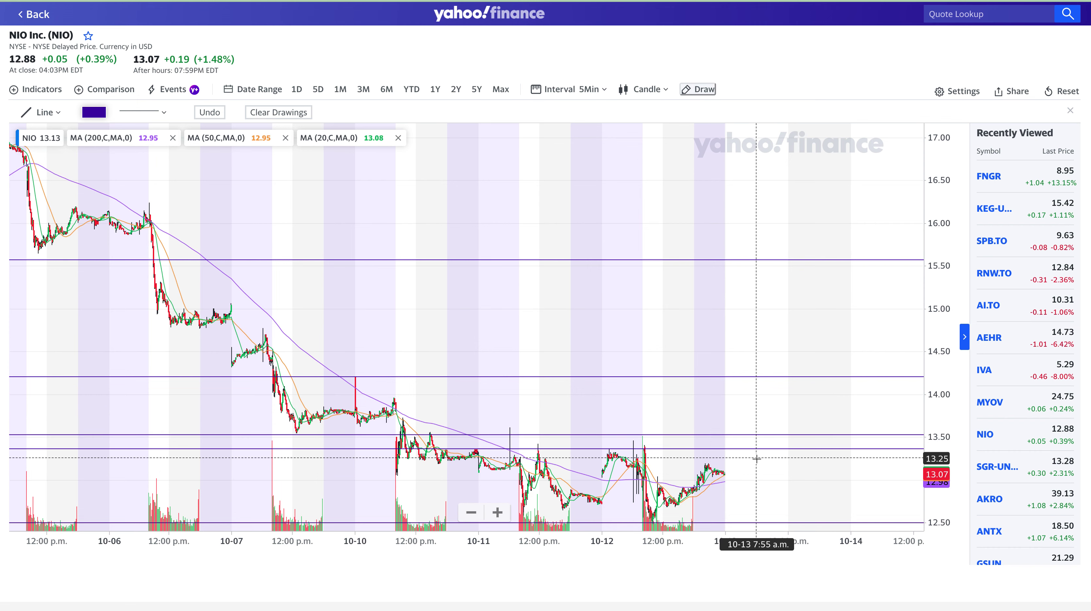
scroll(757, 459, "up", 3)
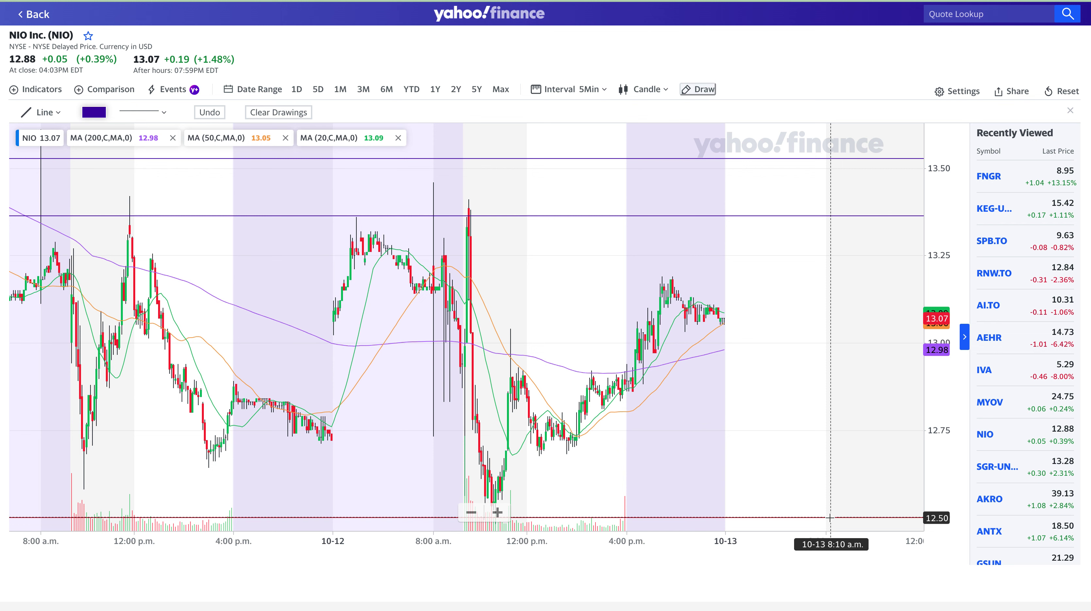
left_click(49, 114)
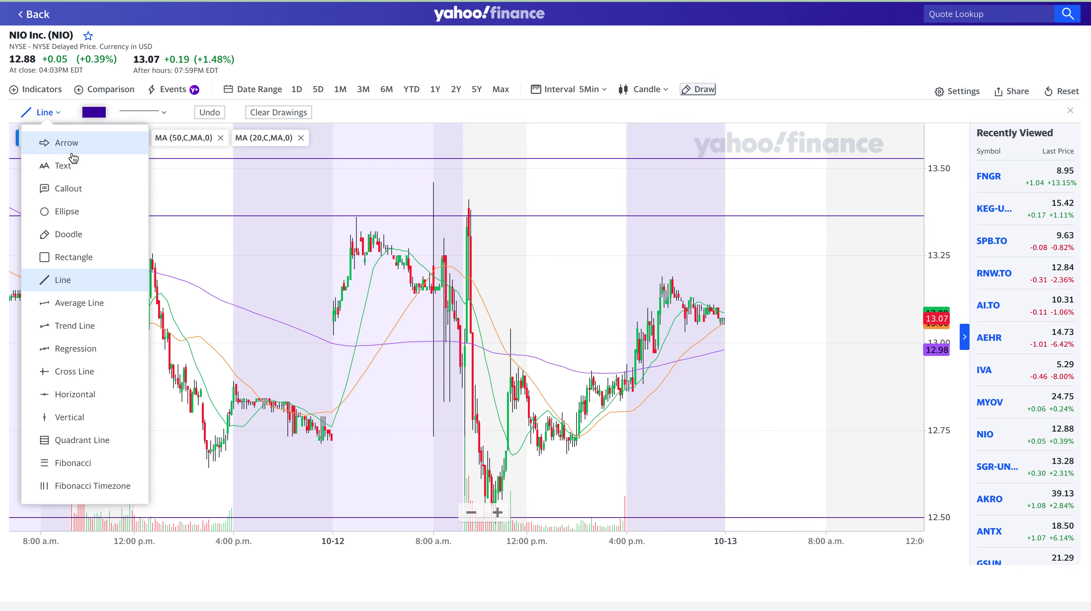
left_click(72, 235)
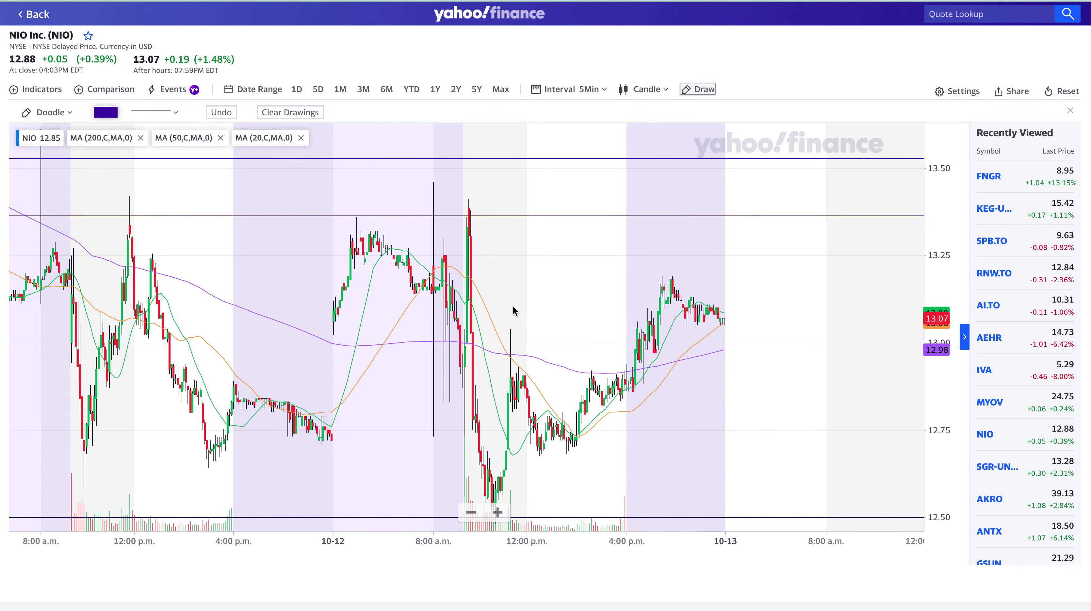
Step: Sketch a freehand falling price path beyond 10-13, from about 12.95 down to the 12.50 support line
mouse_move(741, 358)
left_mouse_down()
mouse_move(744, 378)
mouse_move(812, 439)
left_mouse_up()
mouse_move(840, 425)
left_mouse_down()
mouse_move(846, 375)
mouse_move(877, 519)
left_mouse_up()
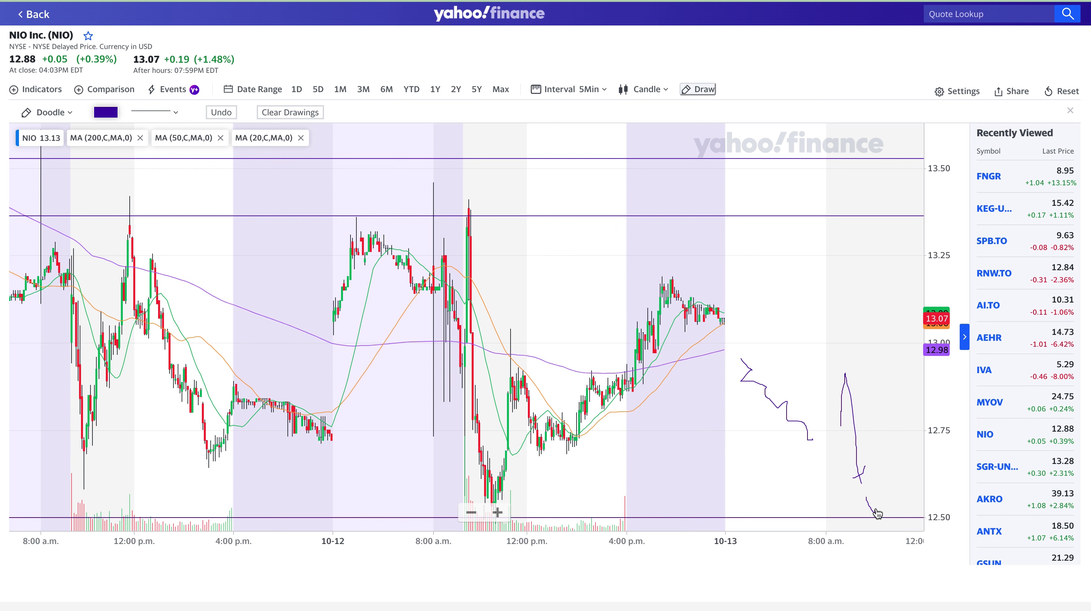
mouse_move(878, 512)
left_mouse_down()
mouse_move(881, 494)
mouse_move(892, 513)
mouse_move(898, 503)
left_mouse_up()
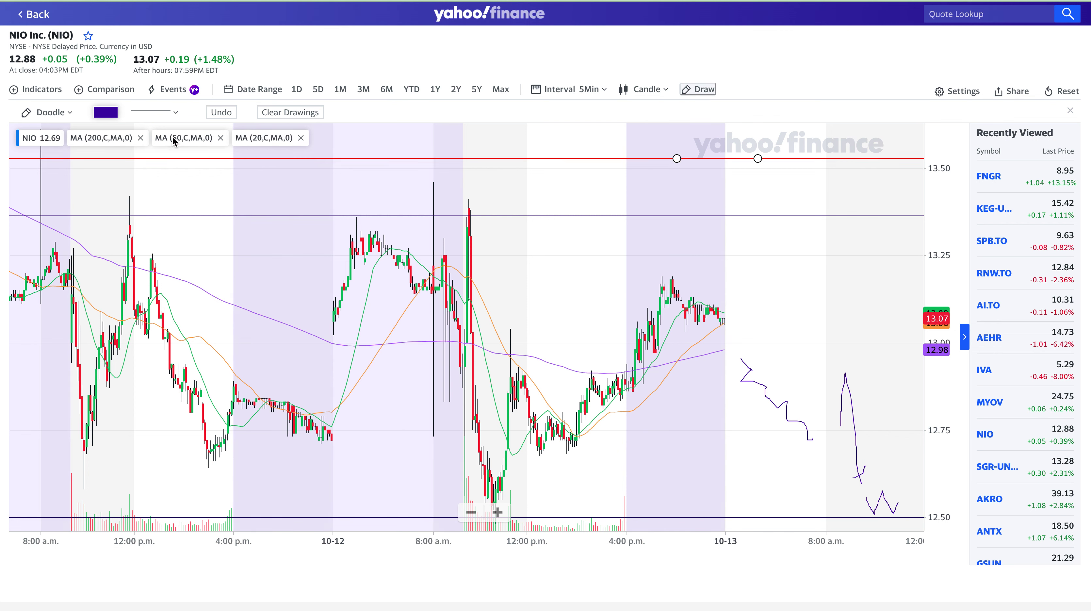
Step: Undo all freehand strokes of the falling price path, keeping the horizontal lines
left_click(221, 113)
left_click(221, 113)
left_click(221, 113)
left_click(222, 113)
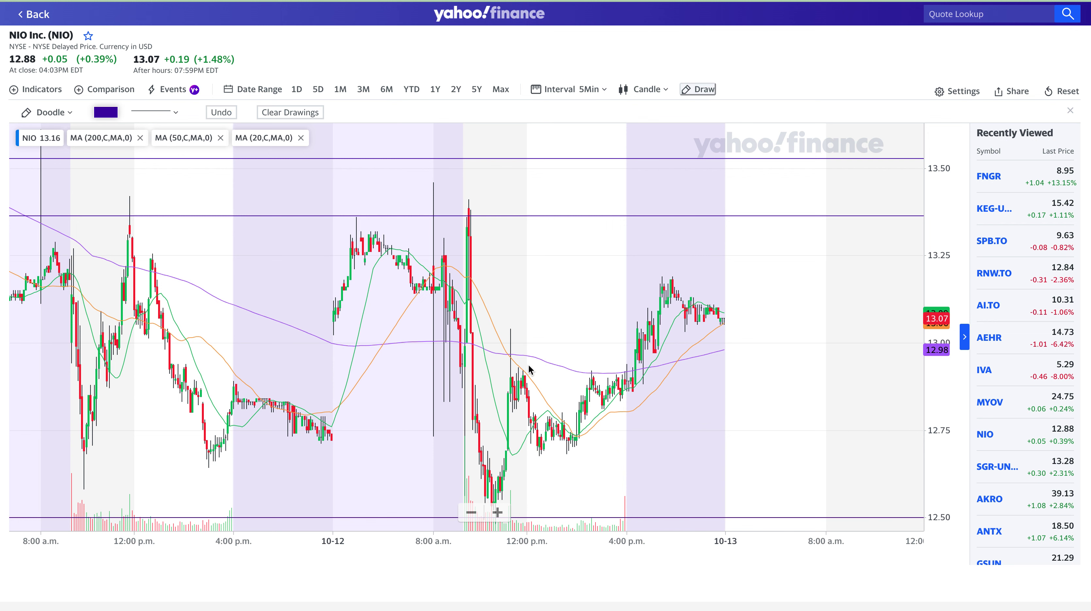
Step: Sketch a freehand rising price path beyond 10-13, from about 13.20 through the 13.36 line to about 13.50
scroll(811, 422, "down", 1)
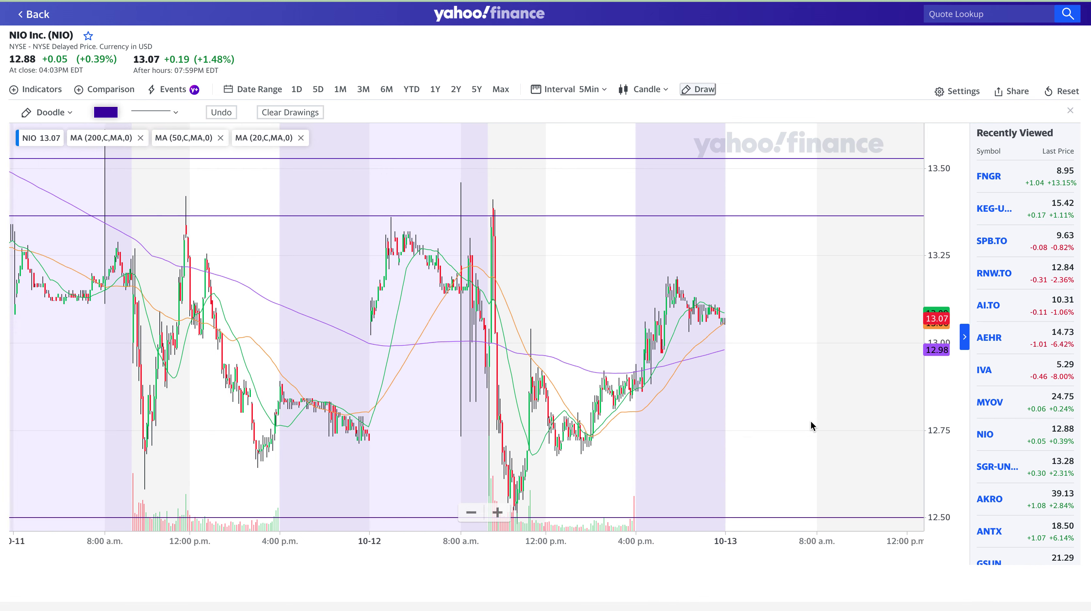
scroll(811, 422, "down", 5)
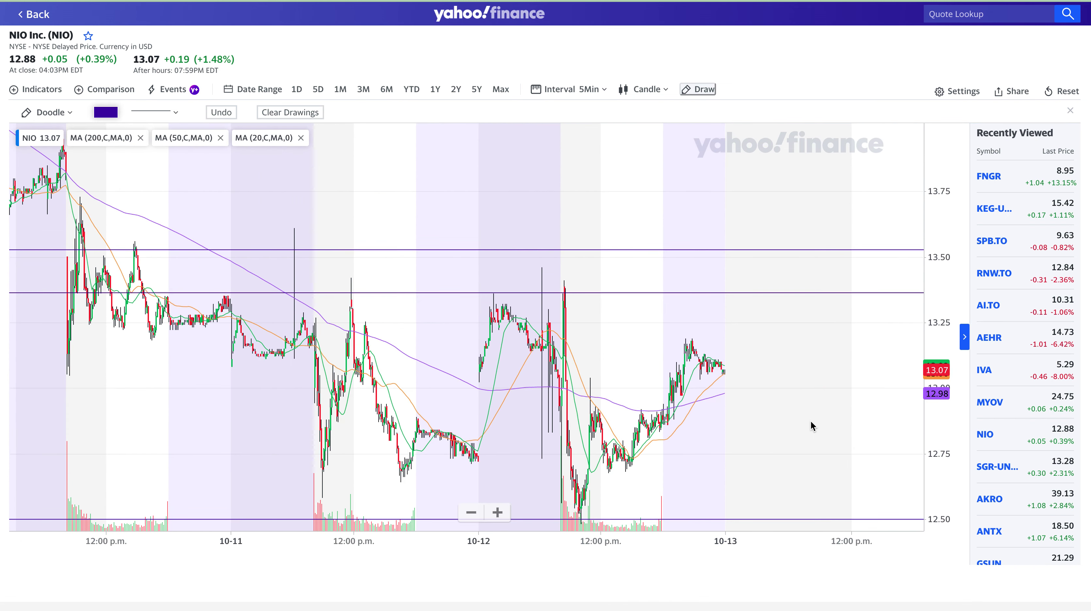
scroll(810, 420, "up", 1)
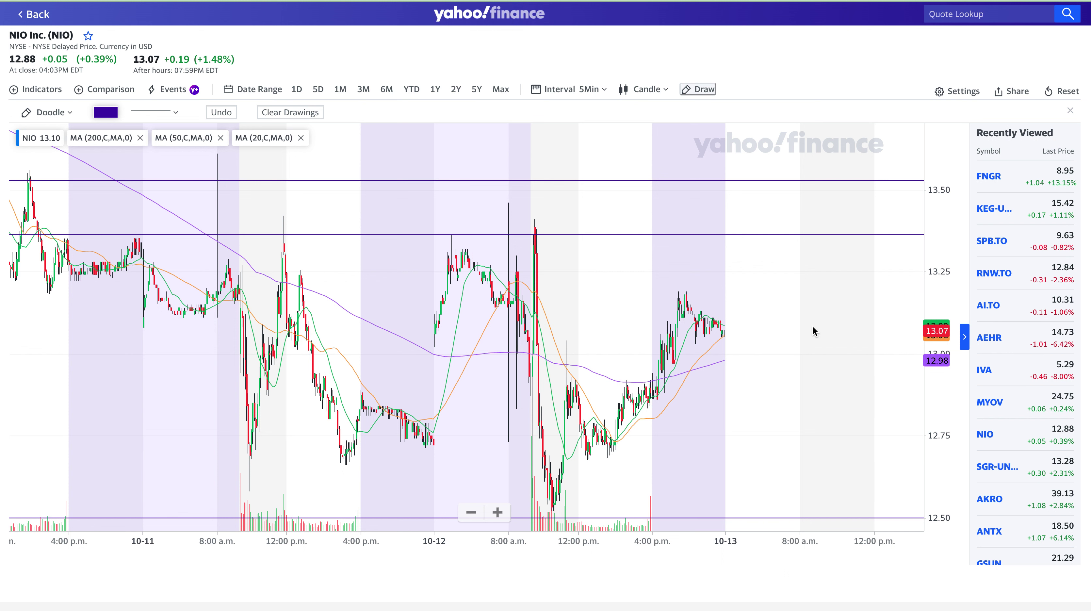
mouse_move(769, 286)
left_mouse_down()
mouse_move(779, 260)
mouse_move(824, 237)
mouse_move(838, 207)
mouse_move(850, 221)
mouse_move(863, 195)
mouse_move(874, 212)
mouse_move(886, 193)
mouse_move(897, 218)
left_mouse_up()
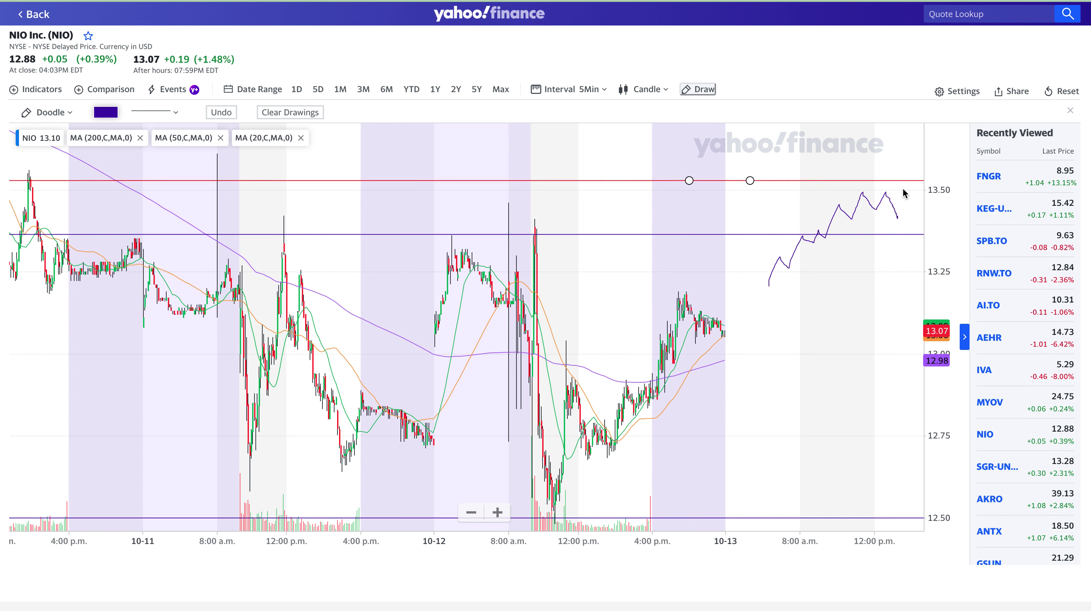
Step: Draw three small circles at the end of the rising price path near 13.50 and handwrite "SLOW MONEY" beneath the path
mouse_move(907, 192)
left_mouse_down()
mouse_move(911, 231)
mouse_move(908, 222)
mouse_move(891, 250)
left_mouse_up()
mouse_move(789, 332)
left_mouse_down()
mouse_move(794, 343)
mouse_move(757, 351)
mouse_move(863, 317)
mouse_move(871, 326)
mouse_move(876, 309)
left_mouse_up()
mouse_move(770, 415)
left_mouse_down()
mouse_move(782, 438)
mouse_move(815, 421)
mouse_move(836, 375)
mouse_move(867, 388)
mouse_move(868, 378)
mouse_move(863, 390)
mouse_move(885, 376)
mouse_move(881, 387)
mouse_move(898, 393)
mouse_move(896, 369)
mouse_move(905, 373)
left_mouse_up()
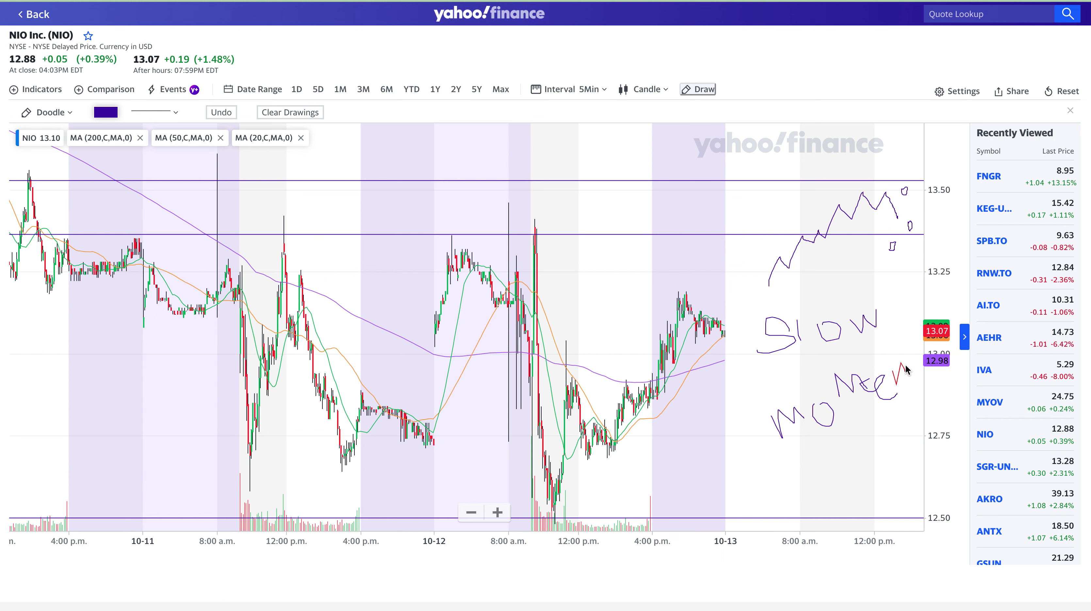
Step: Draw two downward arrows, one crossing the start of the rising path from about 13.45 and one just above the handwritten words
mouse_move(780, 205)
left_mouse_down()
mouse_move(783, 257)
mouse_move(765, 246)
mouse_move(795, 243)
left_mouse_up()
left_click_drag(845, 262, 874, 295)
scroll(774, 384, "down", 4)
scroll(774, 383, "up", 2)
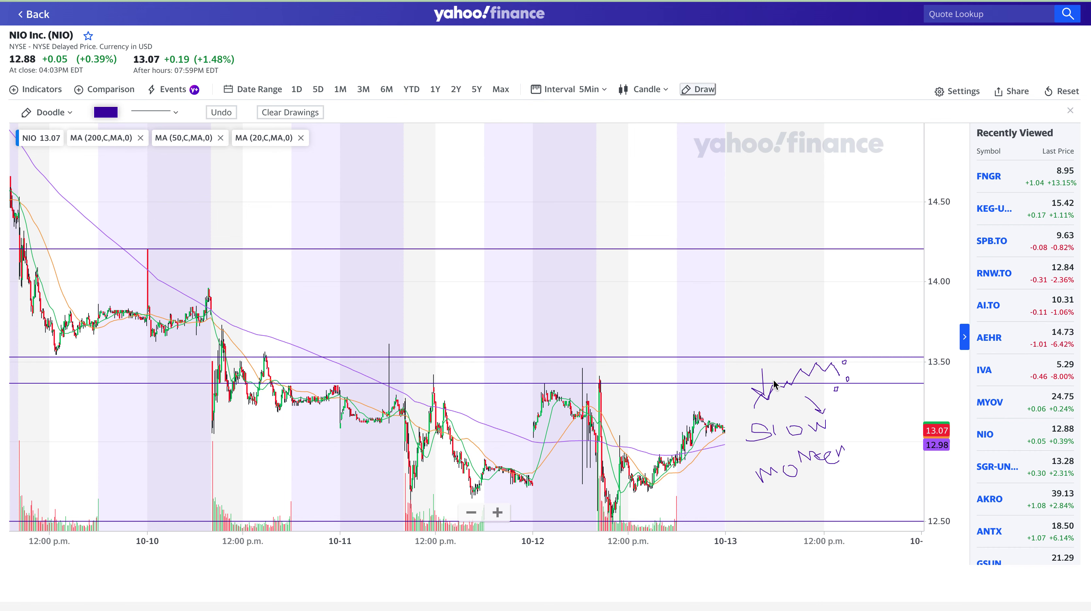
scroll(774, 384, "up", 1)
scroll(753, 353, "up", 1)
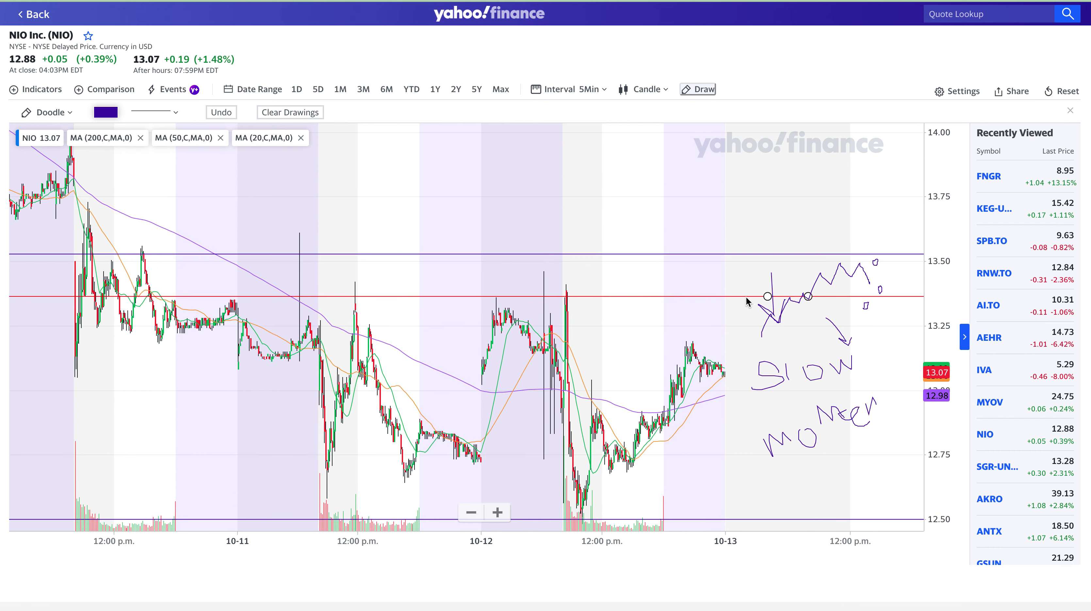
scroll(735, 434, "down", 1)
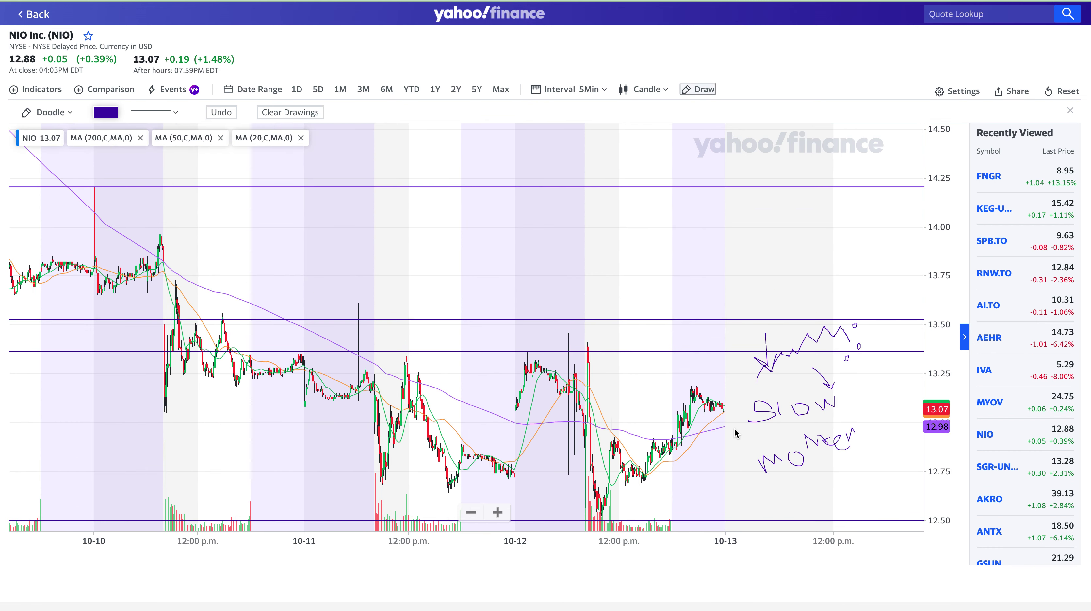
scroll(736, 433, "down", 2)
scroll(735, 432, "up", 4)
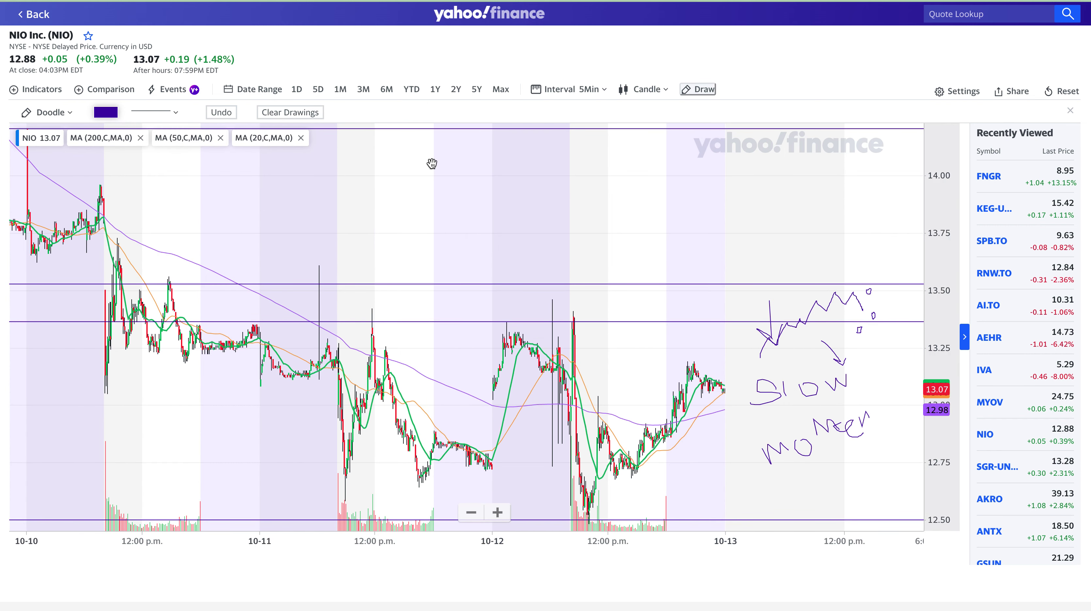
Step: Undo all freehand strokes beyond 10-13 as well as the horizontal line at about 13.53
left_click(222, 113)
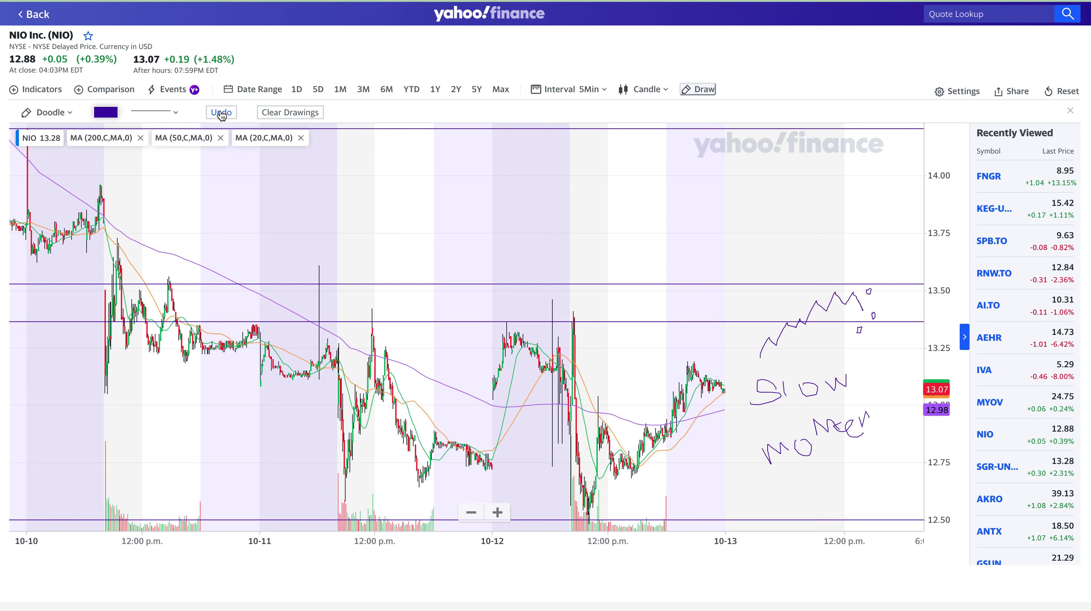
left_click(222, 113)
left_click(221, 113)
left_click(221, 113)
left_click(222, 113)
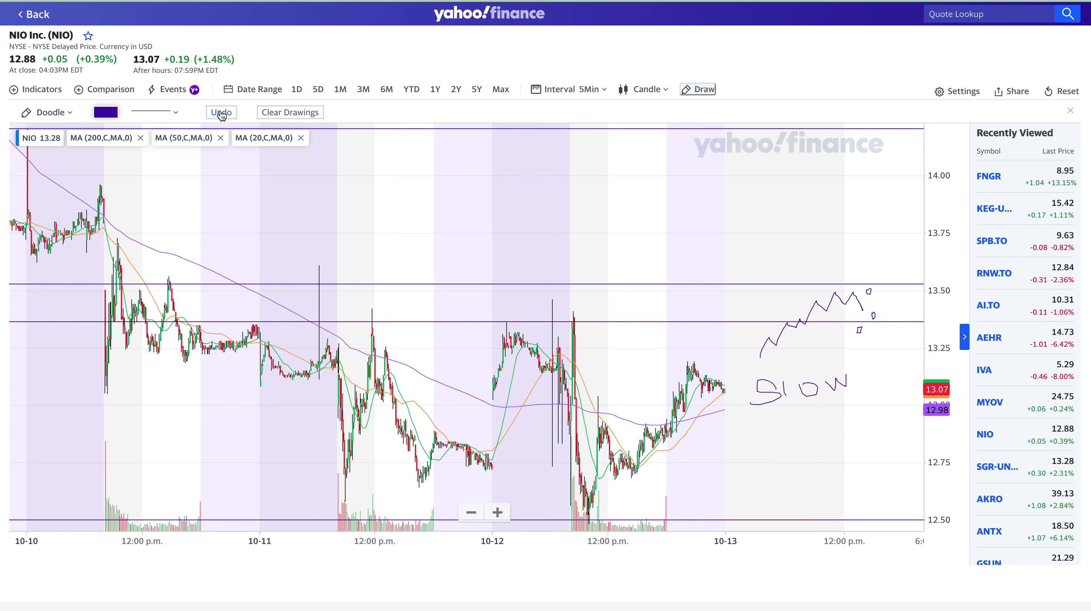
left_click(222, 113)
left_click(222, 113)
left_click(222, 113)
left_click(221, 112)
left_click(222, 112)
left_click(221, 113)
left_click(222, 113)
left_click(221, 113)
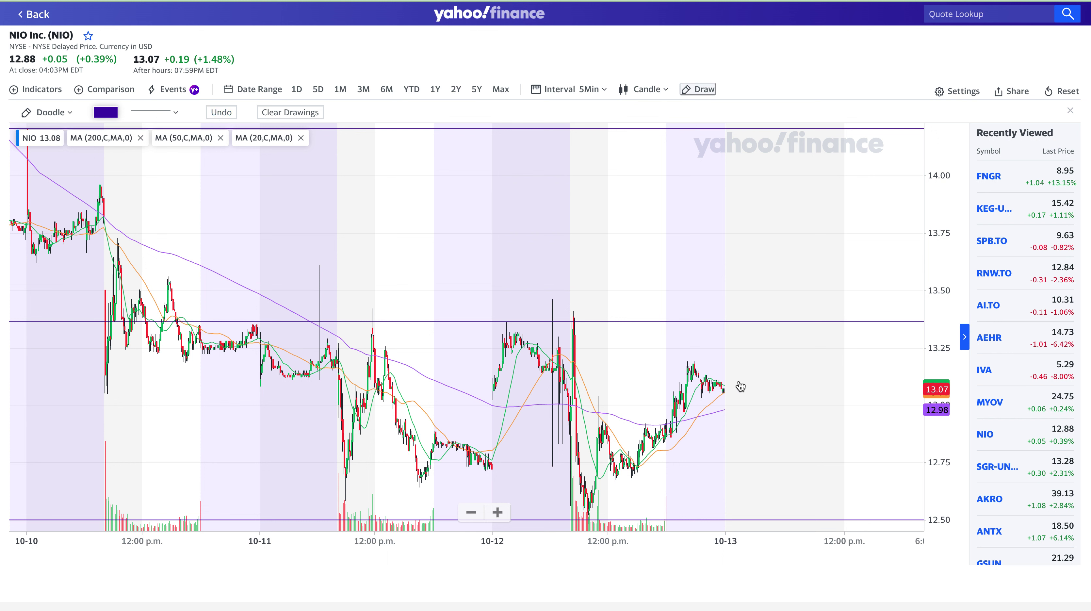
Step: Sketch a bullish scenario beyond 10-13: two upward arrows from about 13.10 to 13.90, a small circle below the 14.20 line and a zigzag above it
mouse_move(739, 380)
left_mouse_down()
mouse_move(727, 266)
mouse_move(735, 256)
mouse_move(744, 273)
left_mouse_up()
mouse_move(752, 202)
left_mouse_down()
mouse_move(754, 240)
mouse_move(755, 200)
mouse_move(761, 209)
left_mouse_up()
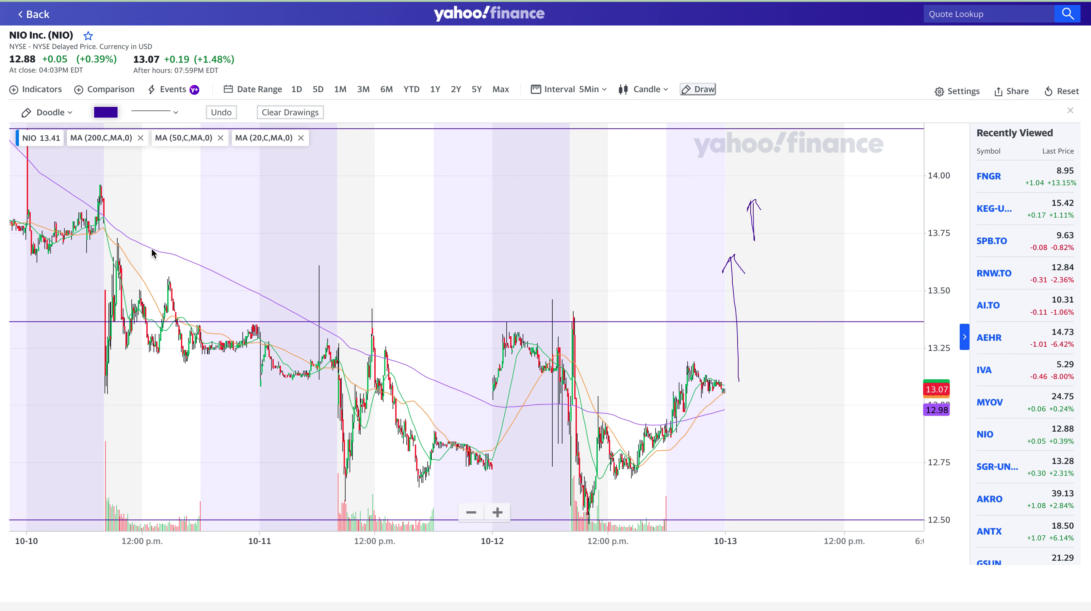
scroll(236, 280, "down", 5)
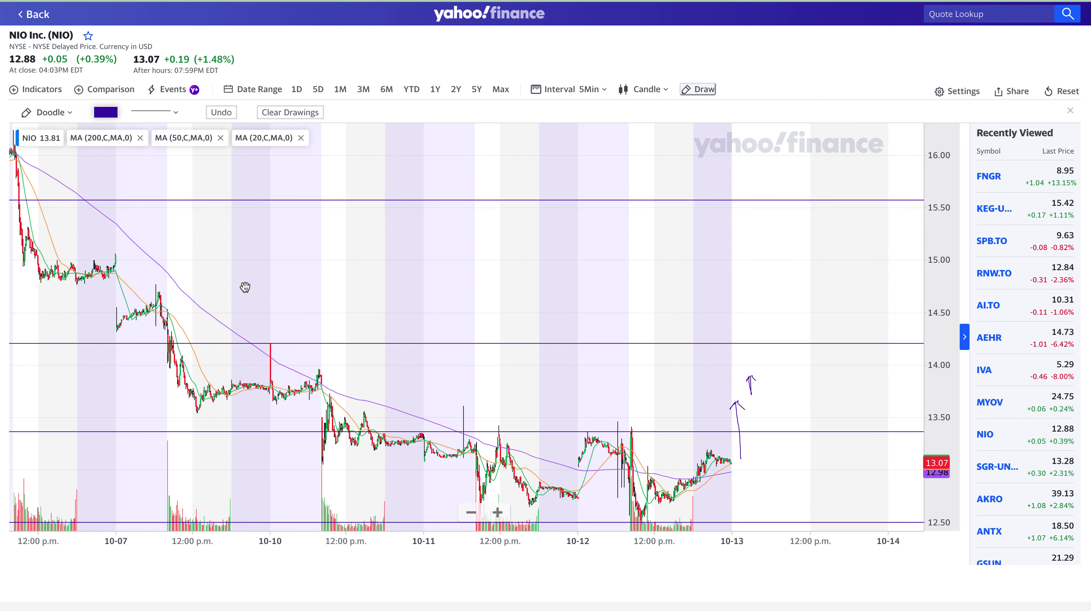
left_click_drag(784, 356, 788, 365)
mouse_move(793, 326)
left_mouse_down()
mouse_move(799, 309)
mouse_move(817, 328)
mouse_move(828, 310)
mouse_move(839, 321)
left_mouse_up()
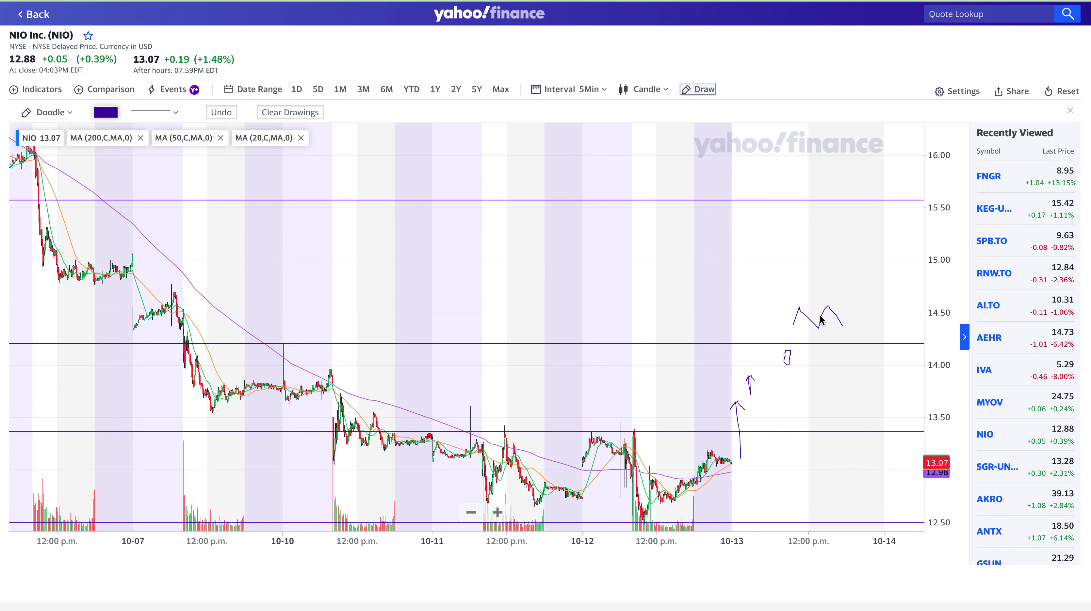
Step: Draw two freehand ovals beyond 10-13 just above the 12.50 support line, at about 12.60 and 12.65
left_click(783, 431)
scroll(782, 432, "up", 5)
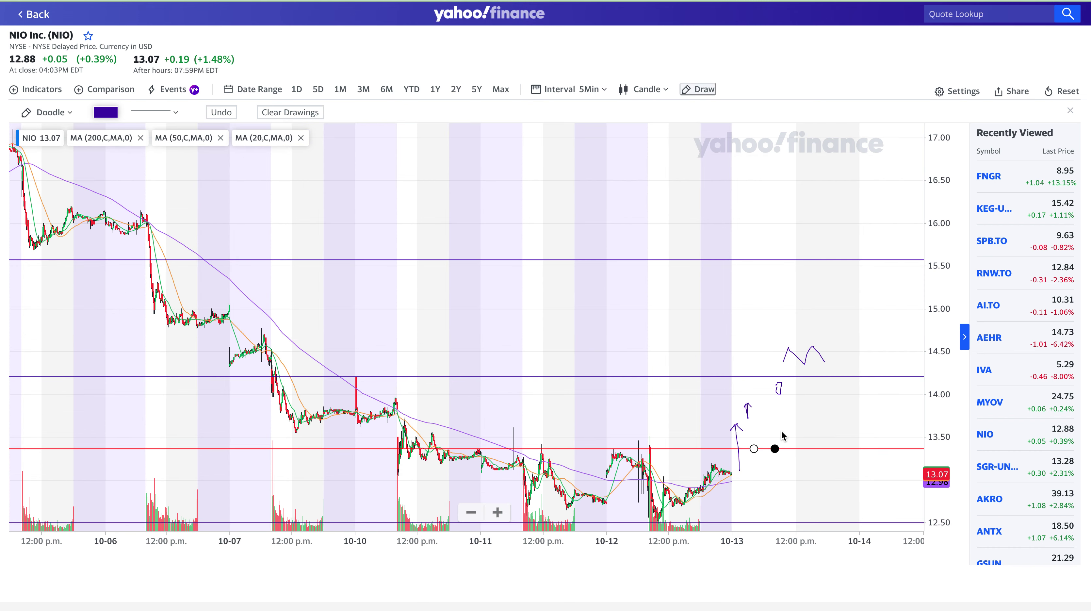
scroll(781, 431, "up", 3)
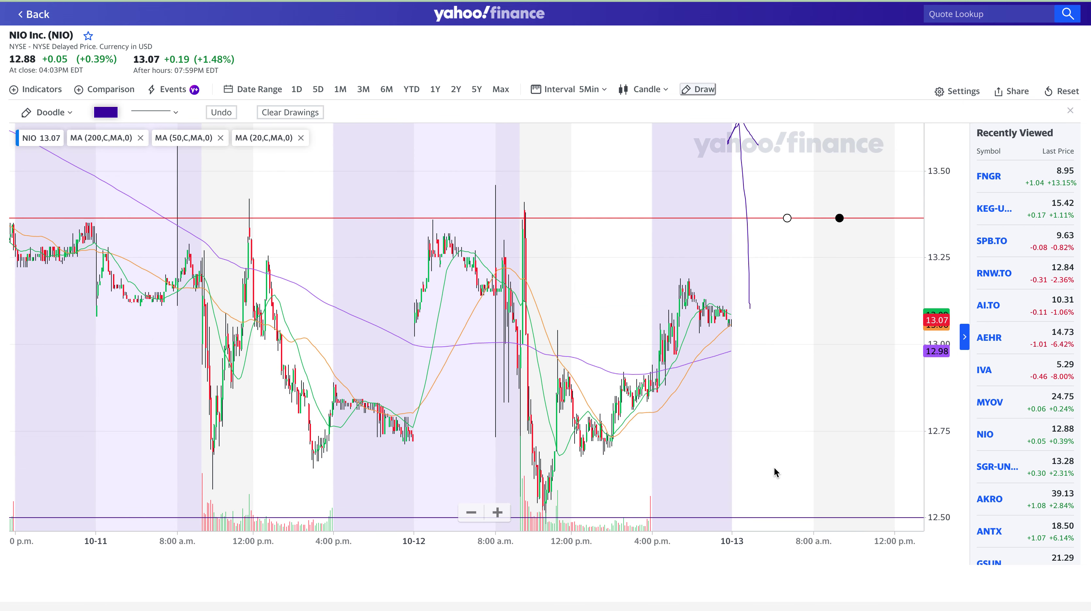
left_click(760, 514)
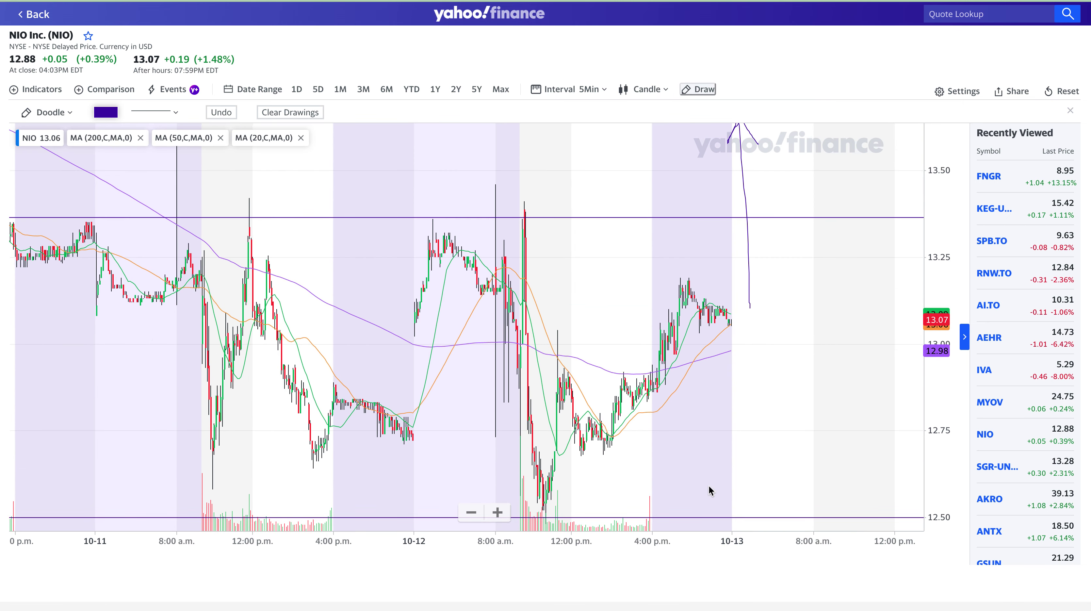
mouse_move(760, 472)
left_mouse_down()
mouse_move(742, 485)
mouse_move(787, 489)
mouse_move(746, 471)
left_mouse_up()
mouse_move(841, 447)
left_mouse_down()
mouse_move(832, 461)
mouse_move(867, 484)
mouse_move(836, 450)
left_mouse_up()
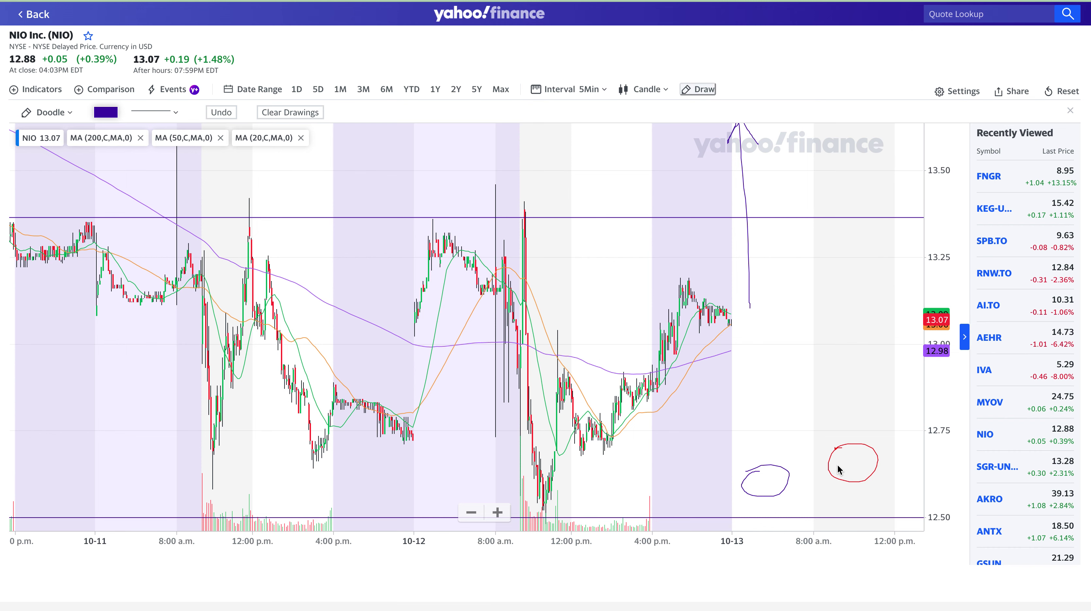
scroll(767, 455, "down", 6)
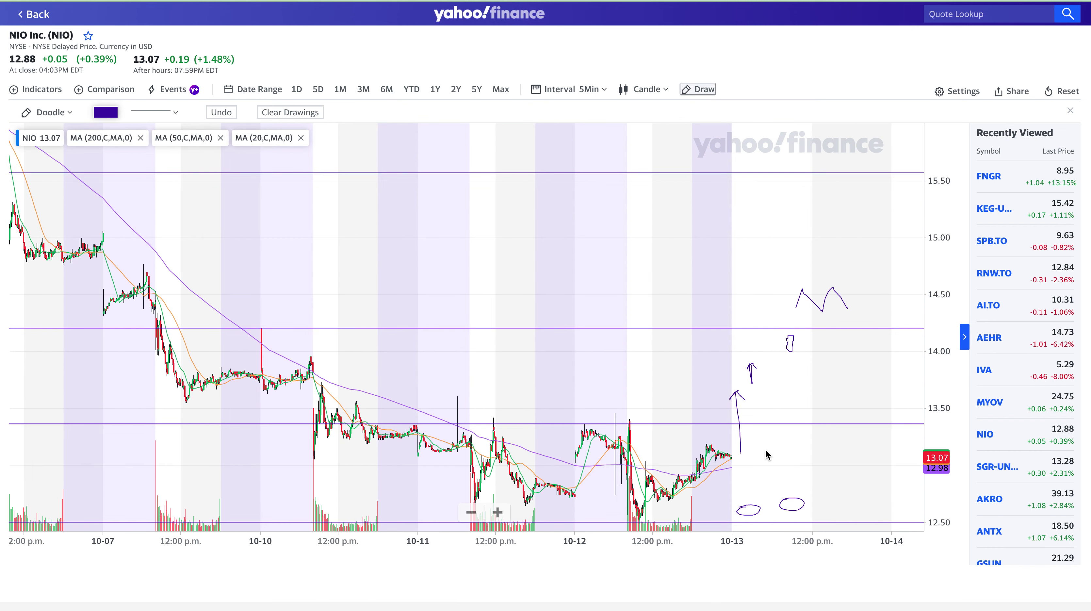